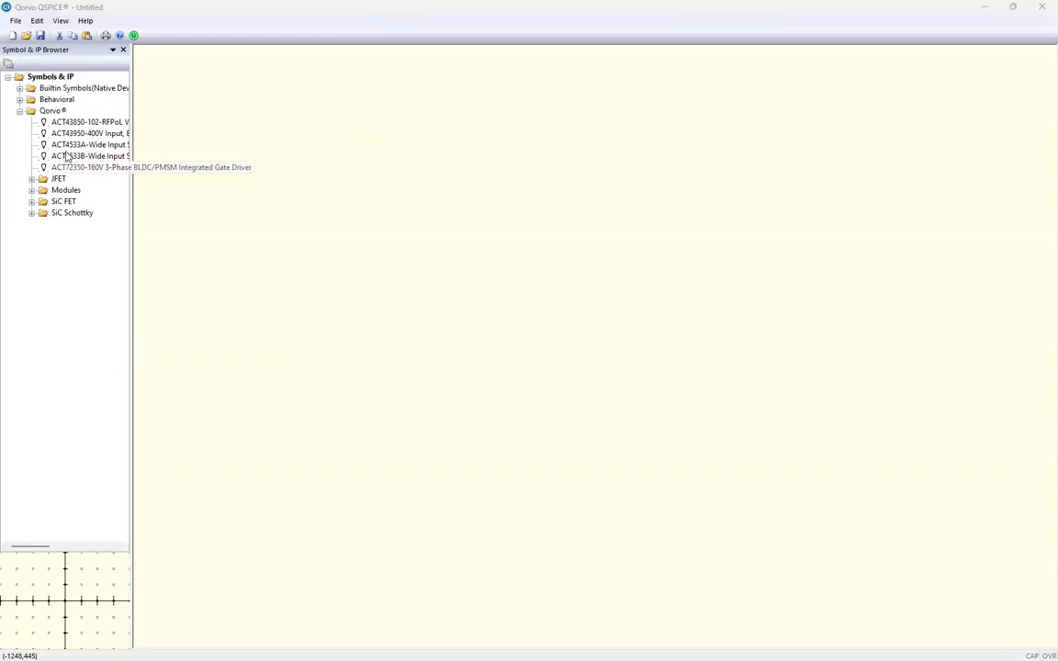
Expand the built-in symbols library down to the voltage source folder
left_click(20, 99)
left_click(20, 88)
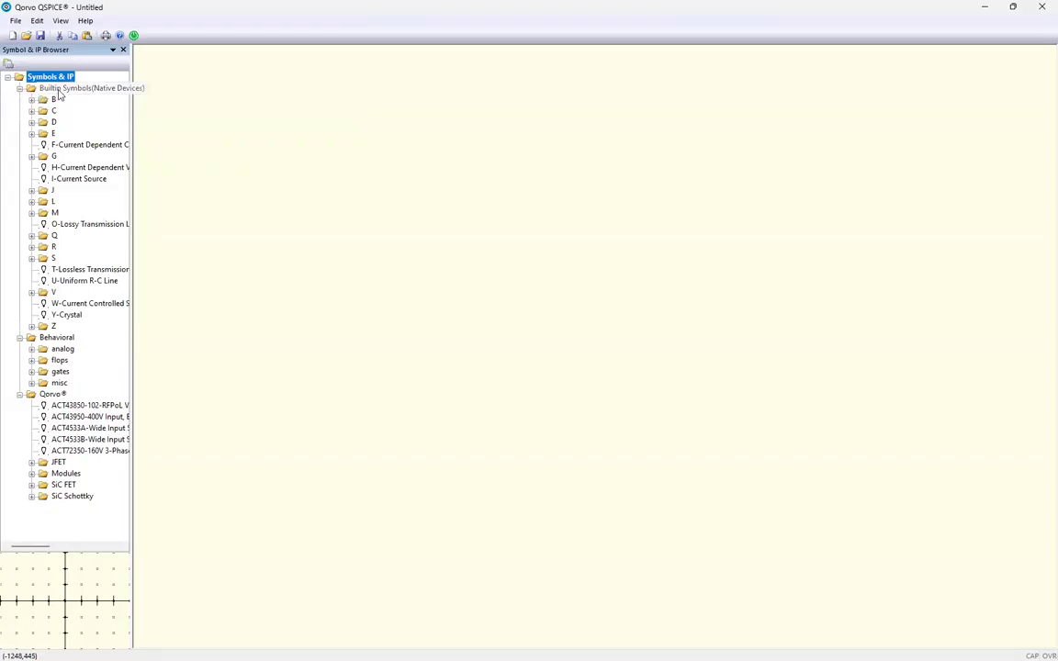
left_click(67, 92)
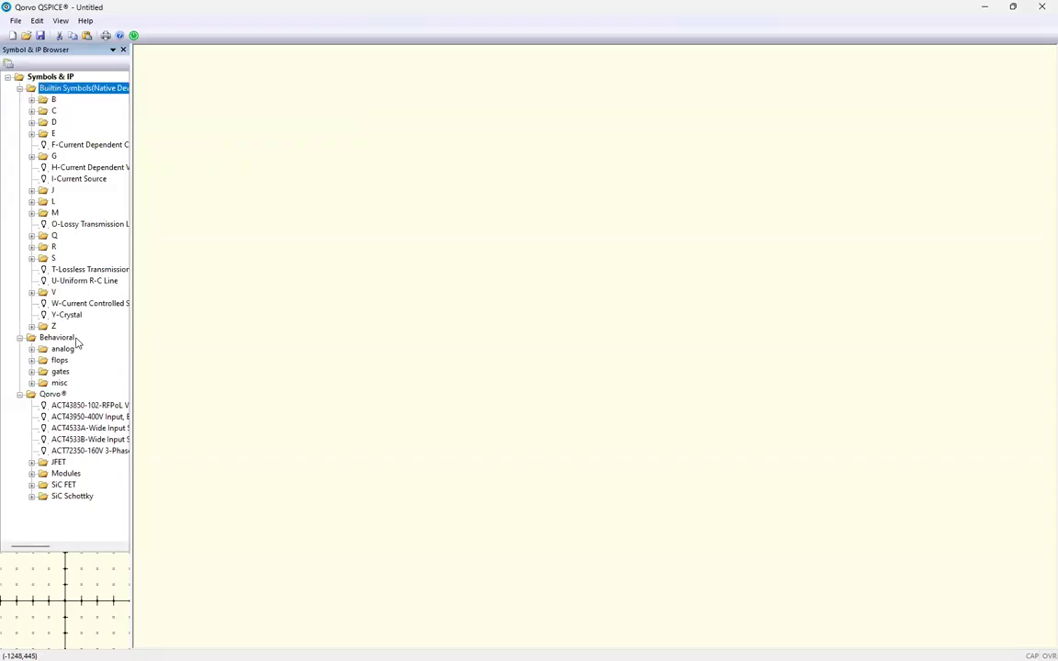
left_click(31, 293)
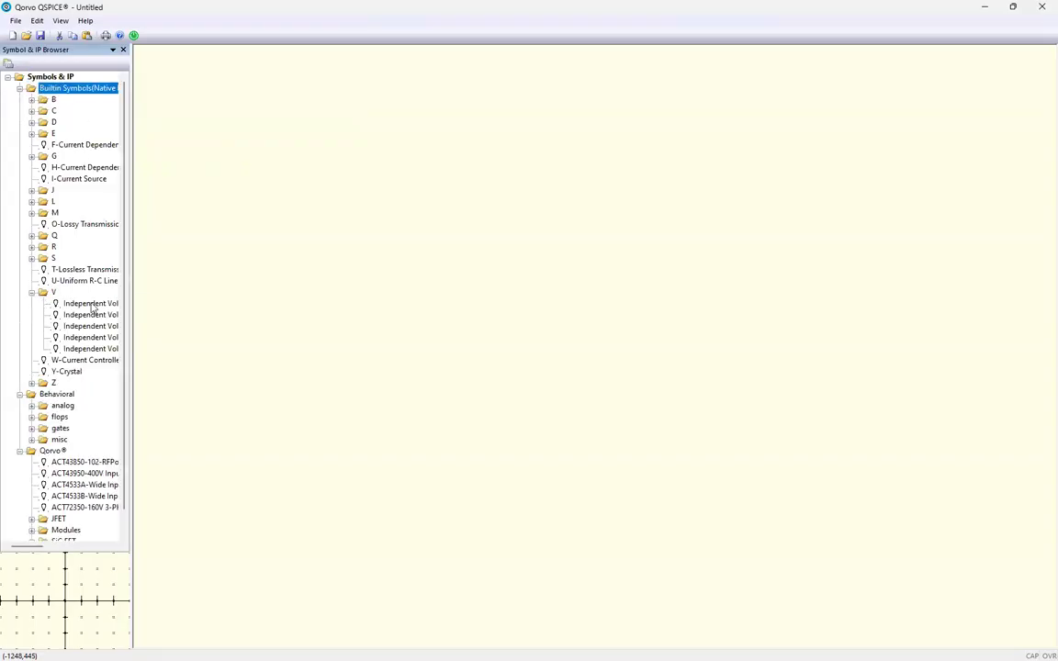
Preview the PULSE, SIN, PWL and EXP source variants, then start placing the plain DC source V1
left_click(89, 309)
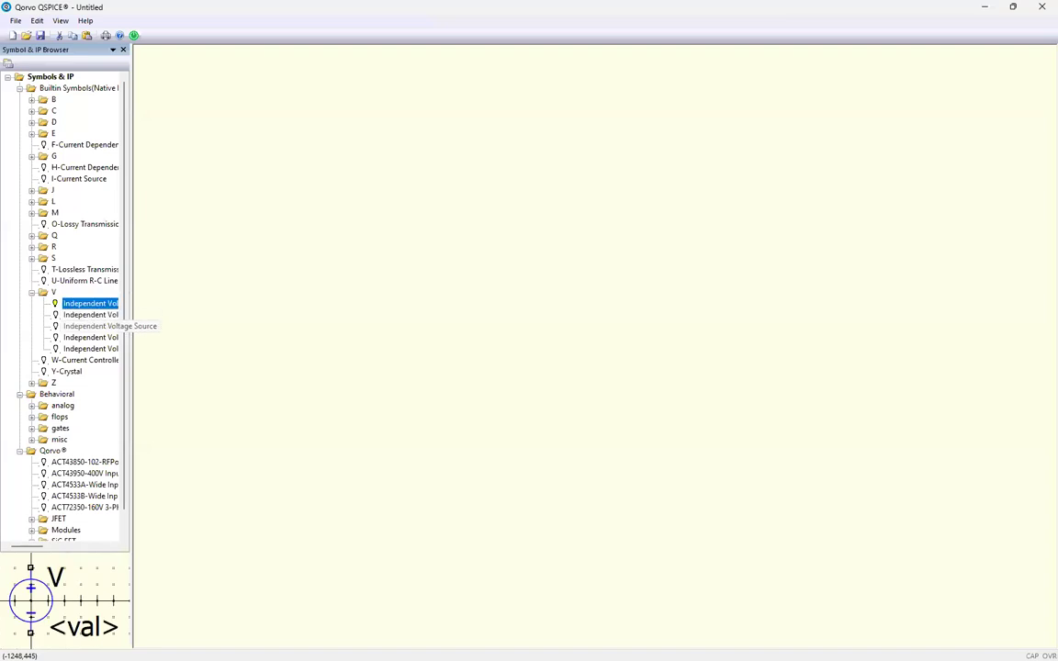
left_click(85, 315)
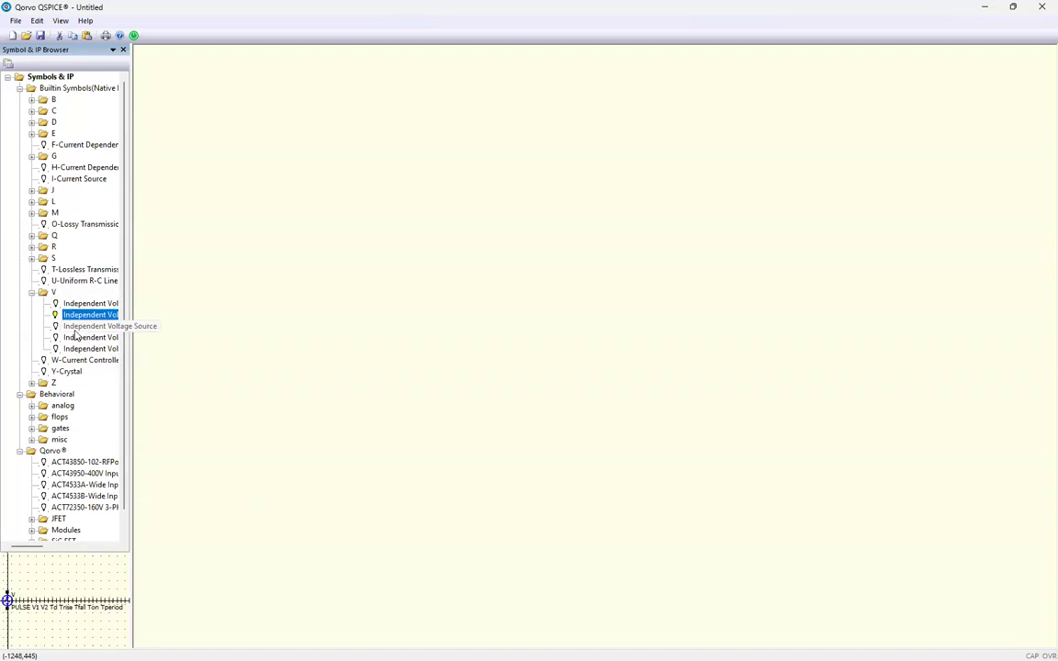
left_click(73, 329)
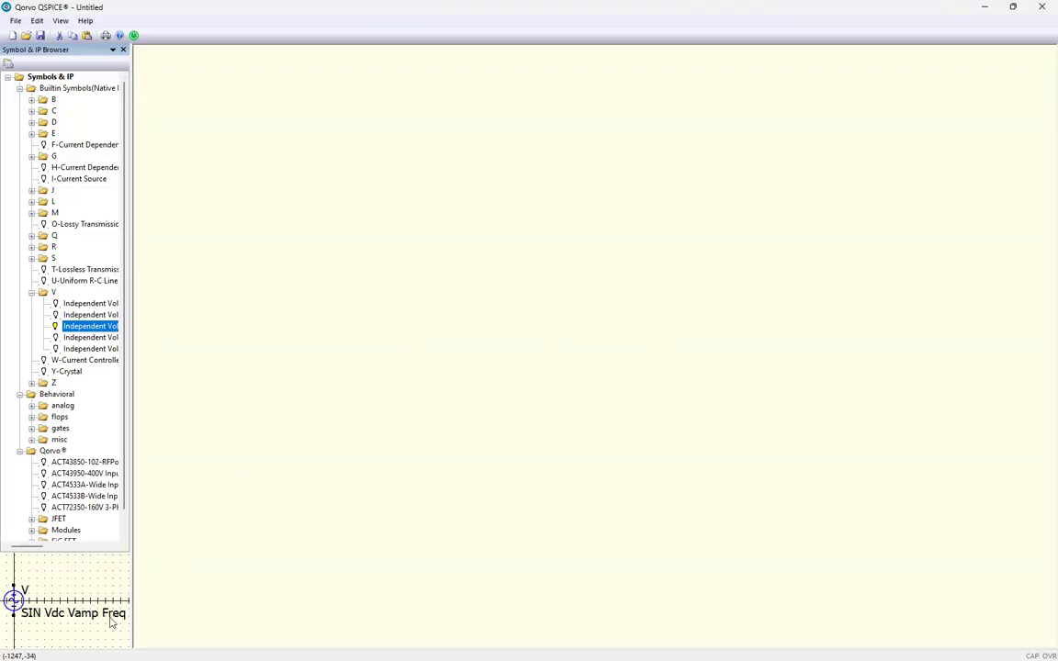
left_click(92, 338)
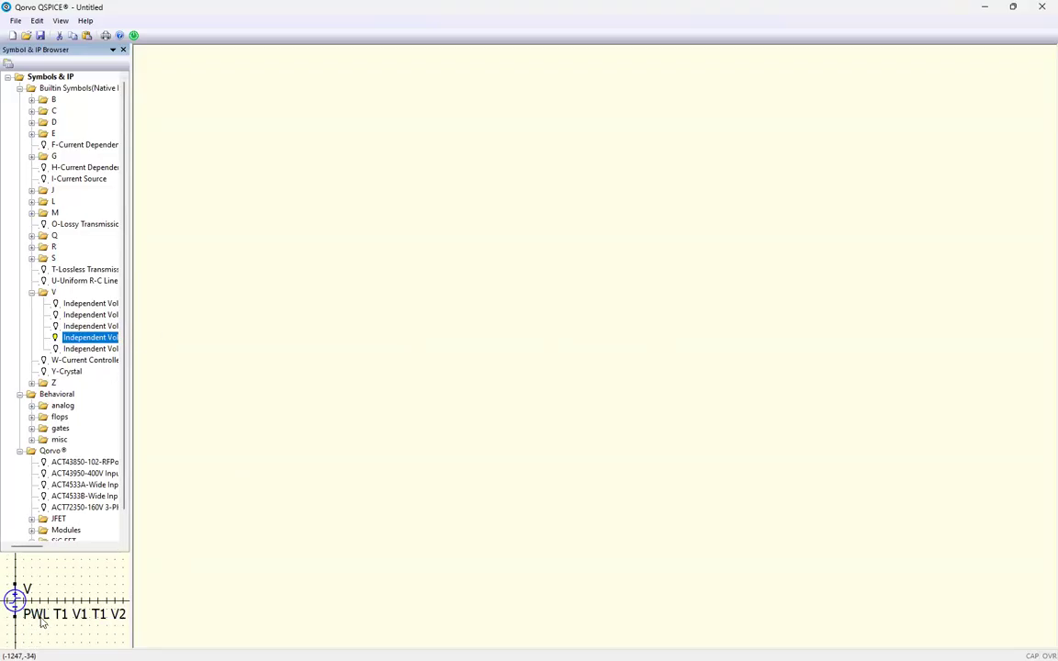
left_click(91, 349)
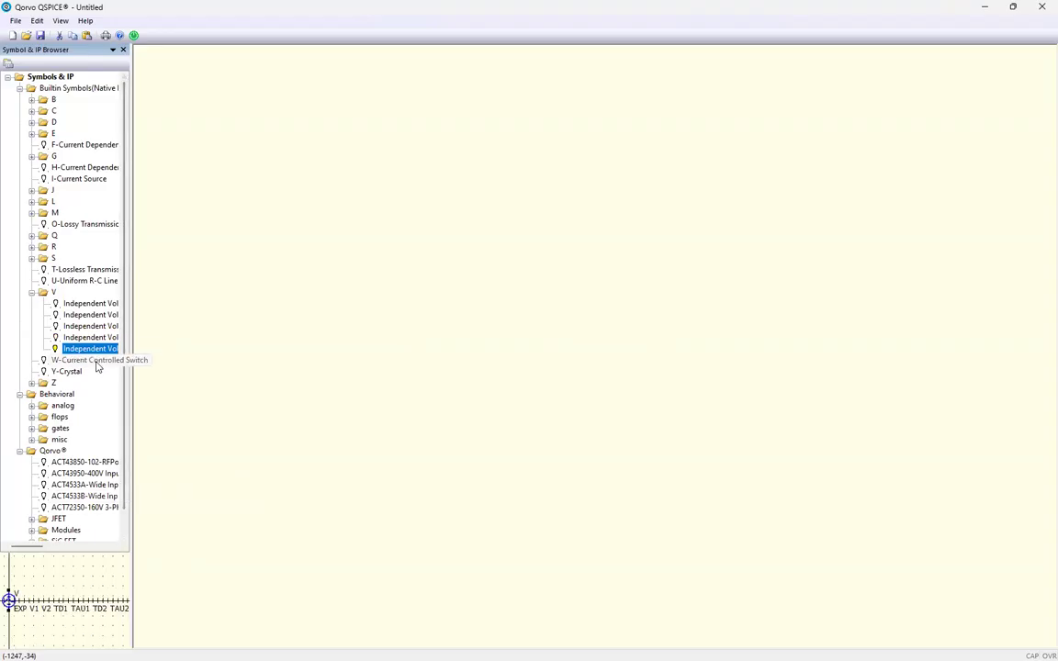
left_click(92, 326)
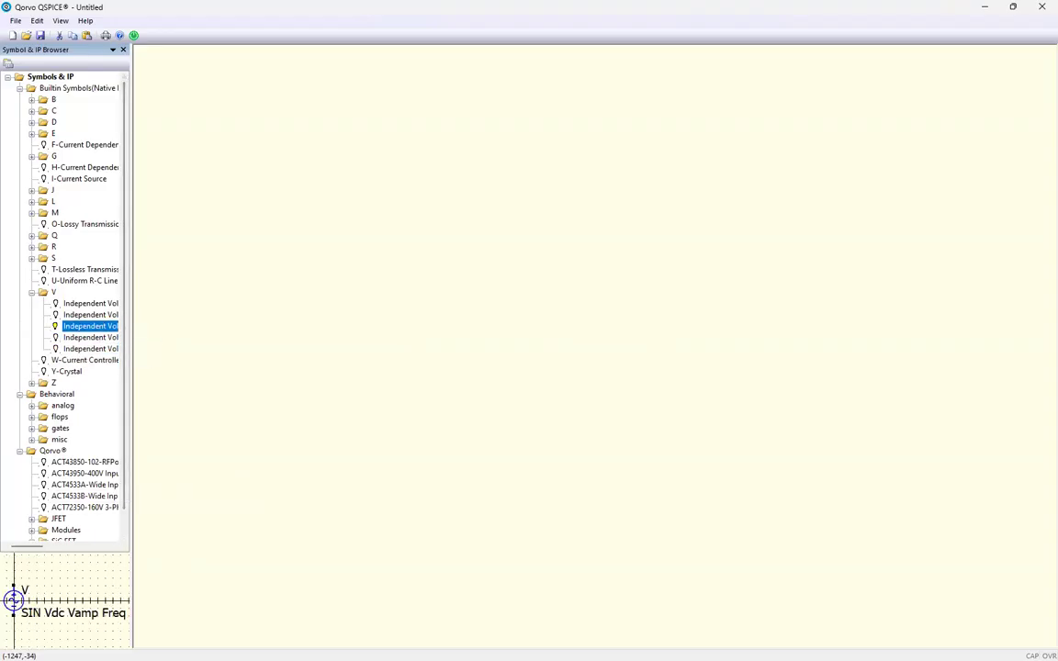
left_click(81, 317)
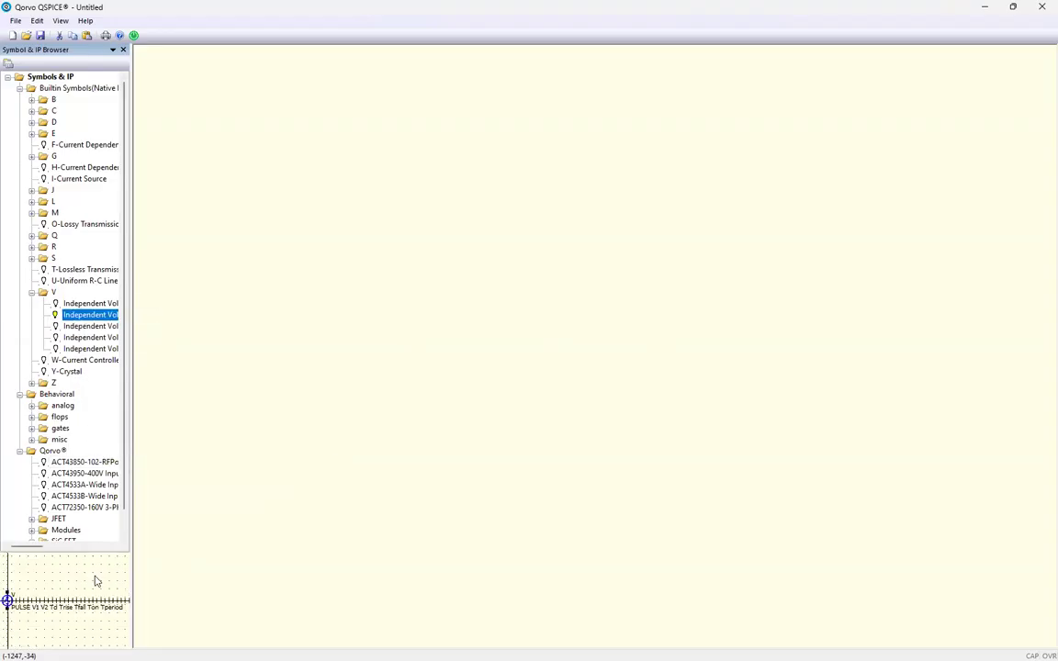
left_click(90, 304)
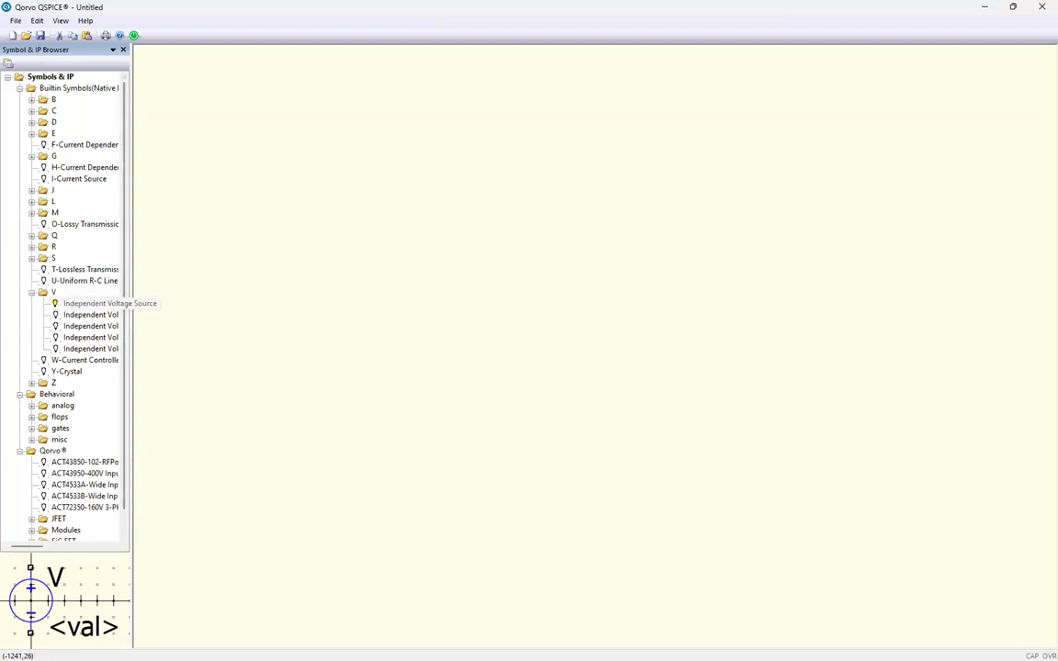
double_click(73, 304)
Drop V1 in the middle of the schematic and set its value to 10
left_click(297, 319)
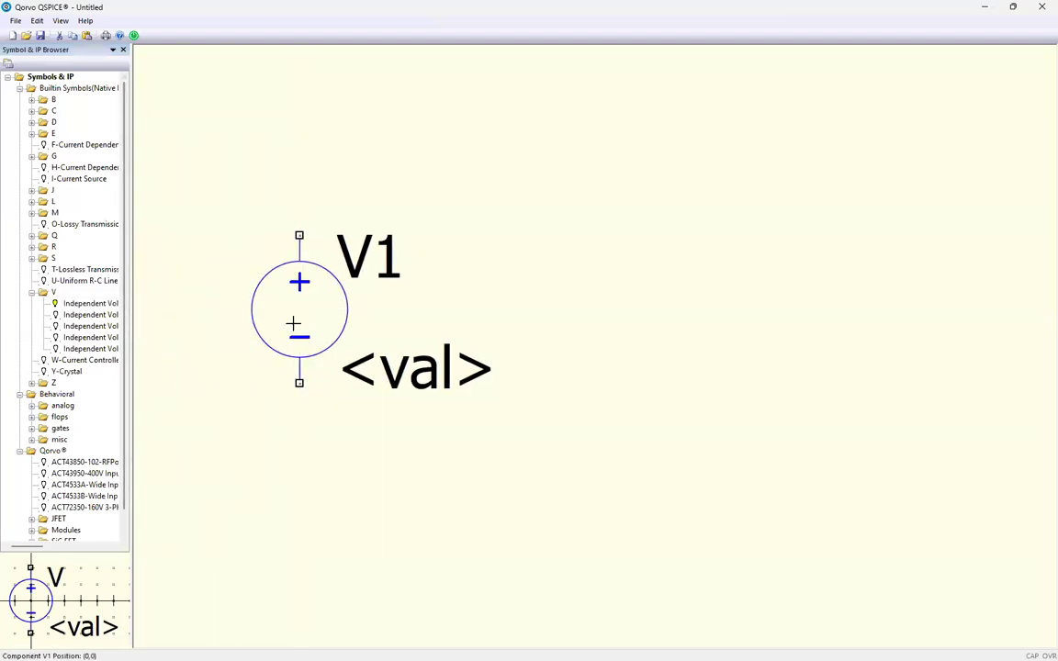
double_click(390, 375)
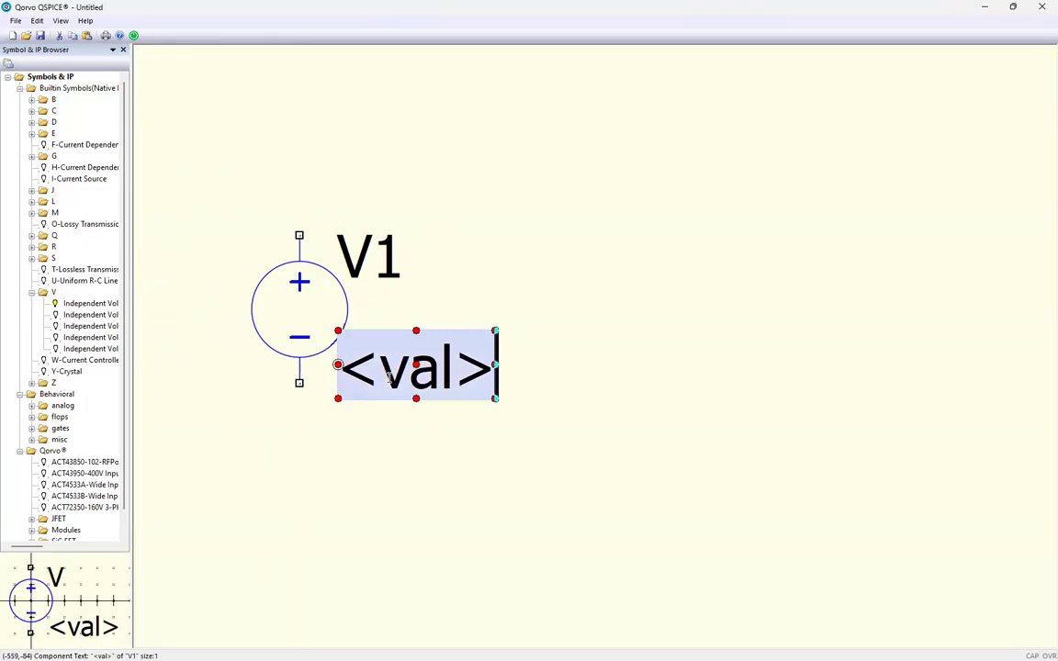
type("10")
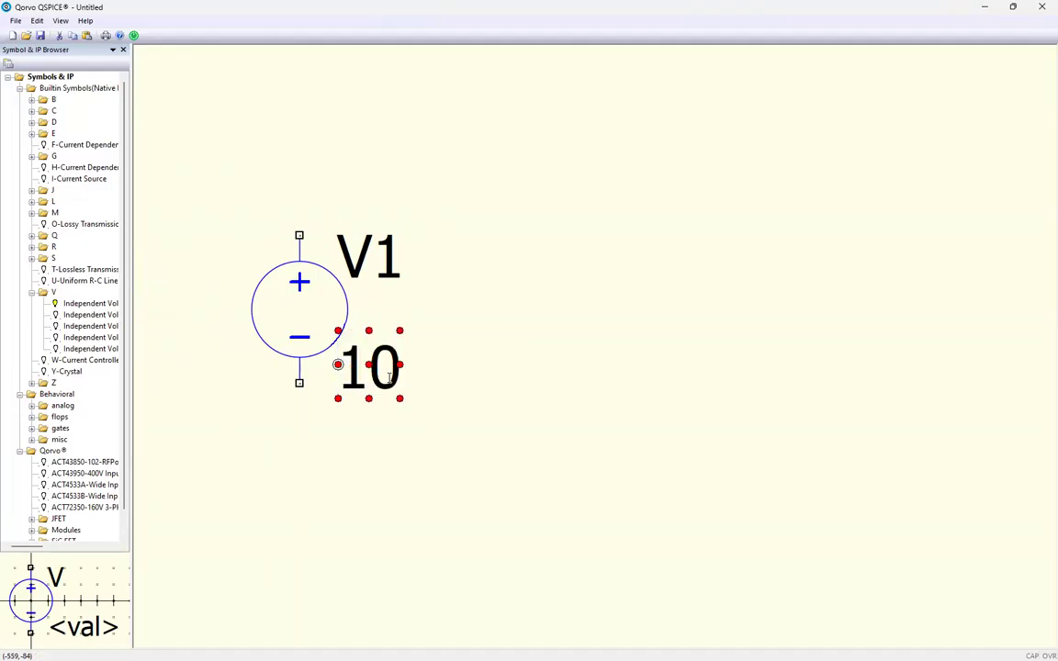
key("Return")
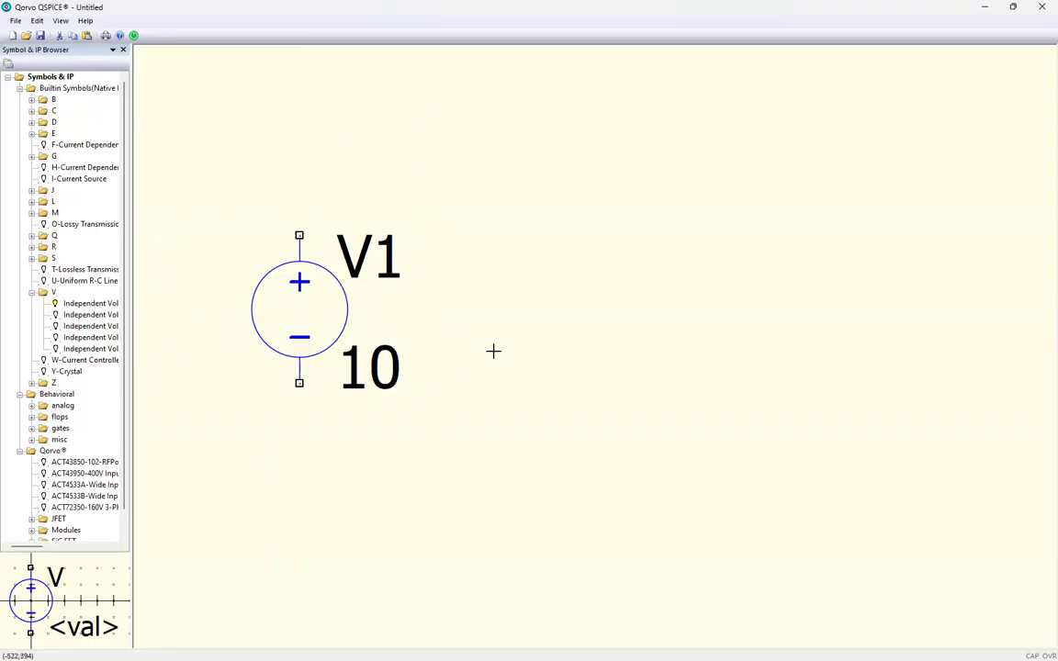
scroll(423, 372, "down", 2)
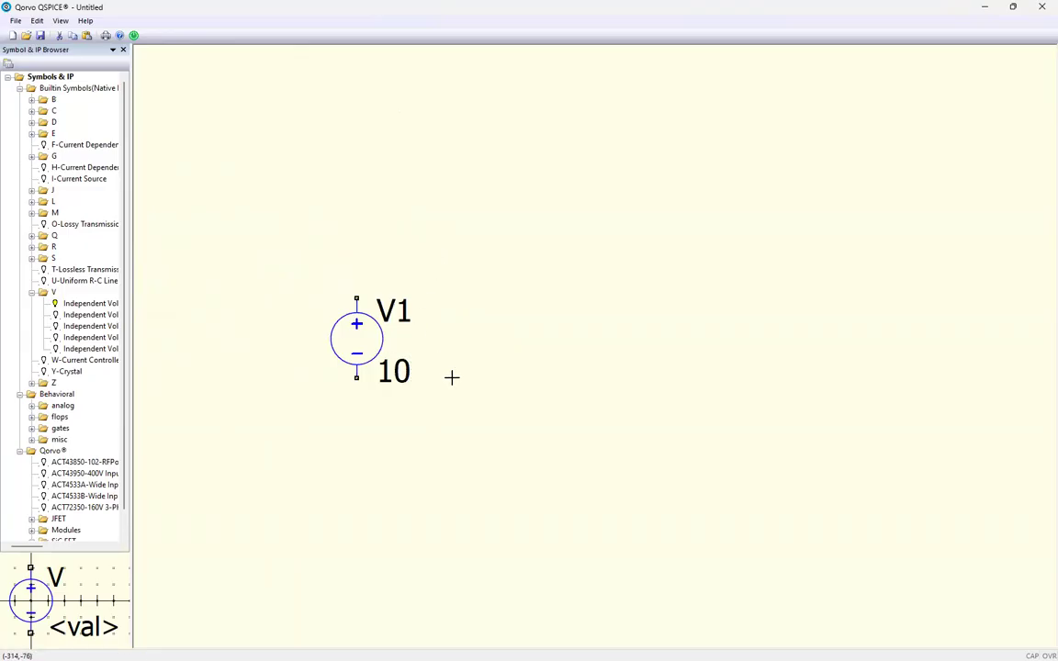
scroll(451, 377, "down", 1)
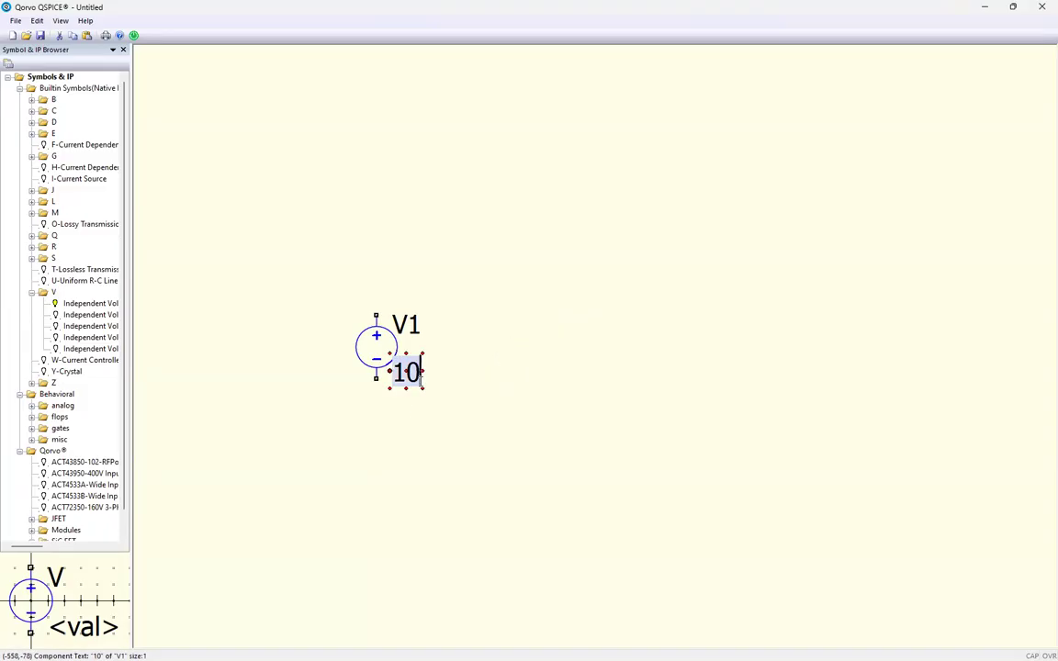
Correct V1's accidental 10u value back to plain 10
type("u")
key("BackSpace")
type("10")
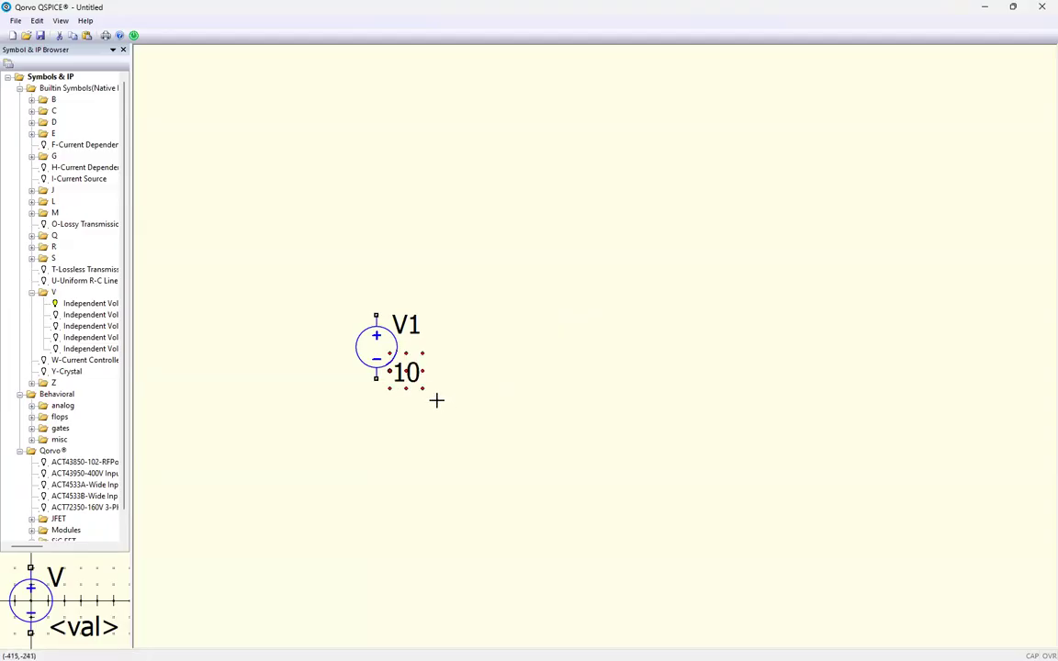
type("u")
left_click(485, 378)
double_click(430, 373)
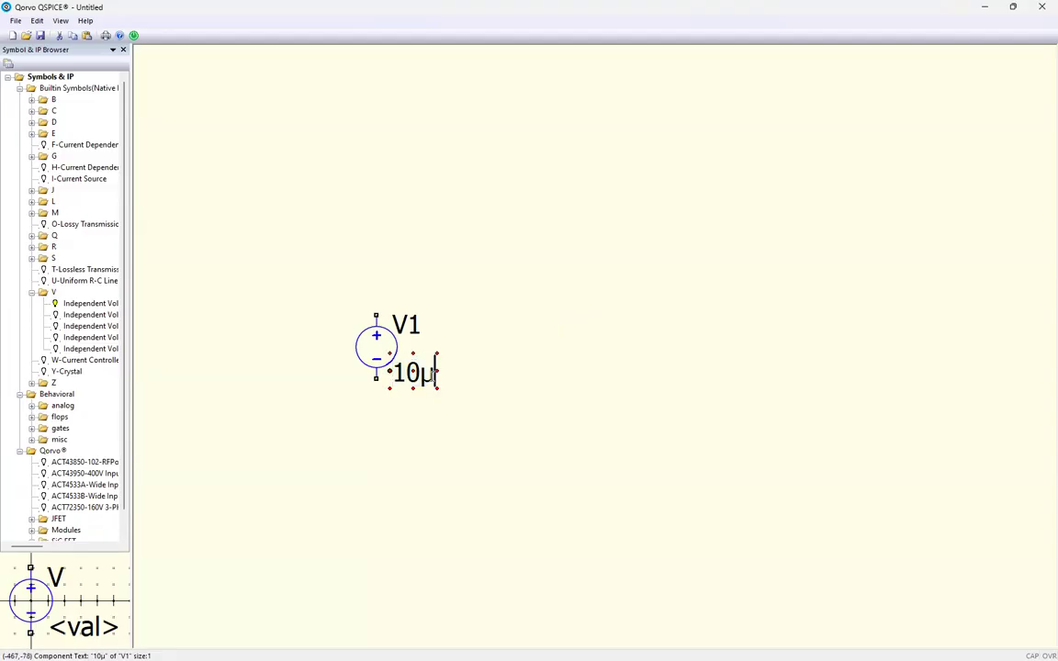
key("BackSpace")
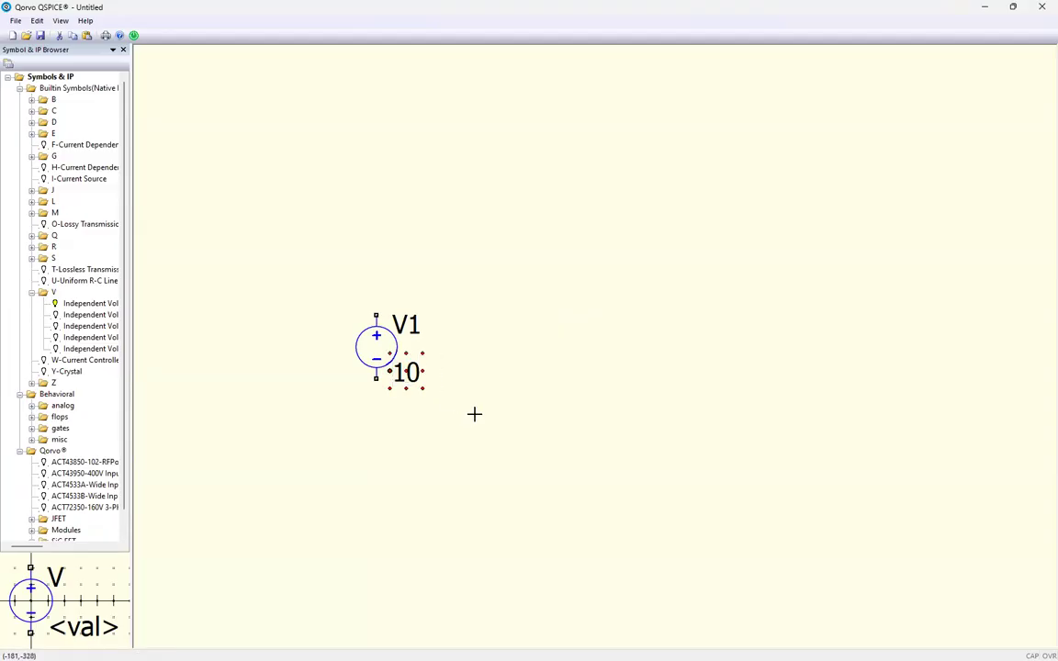
key("Return")
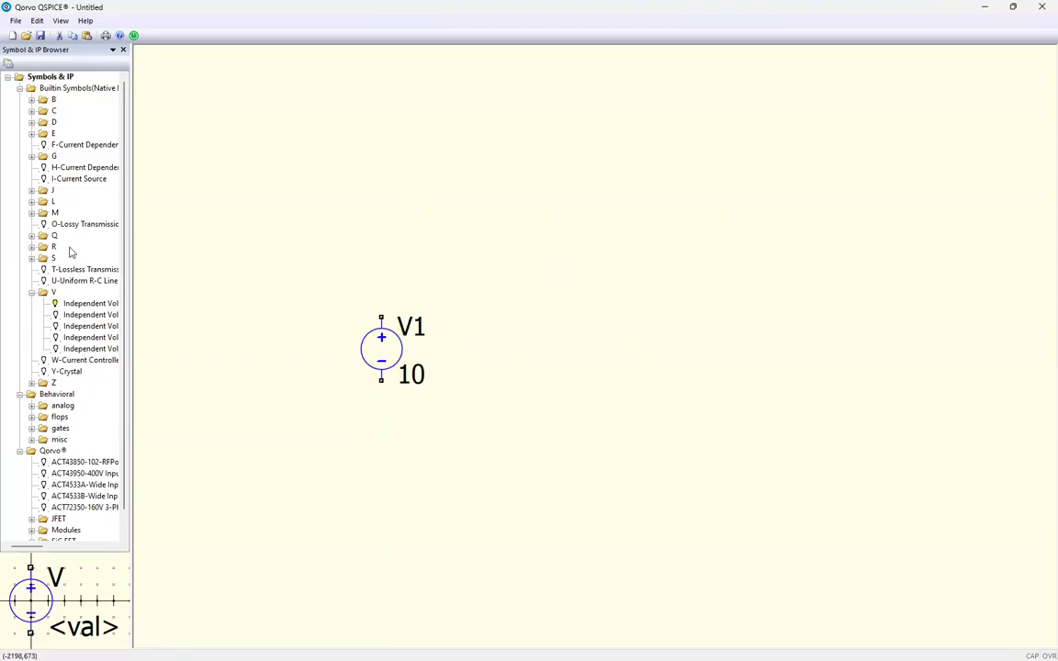
Place a USA-style zigzag resistor R1 above and right of V1, rotated 90 degrees and raised slightly
left_click(32, 247)
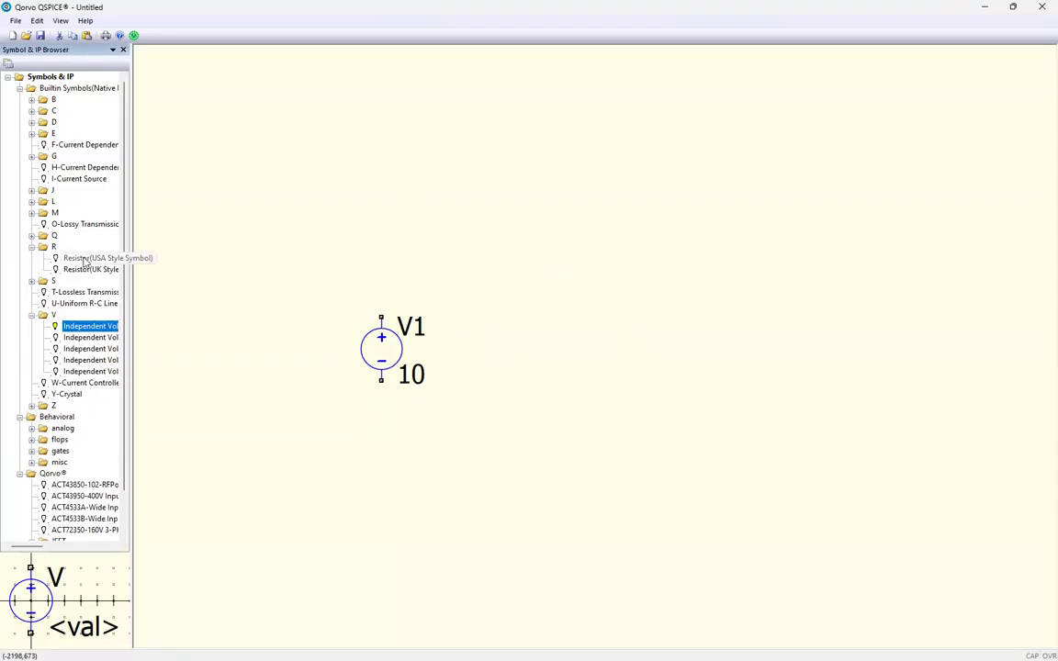
left_click(90, 271)
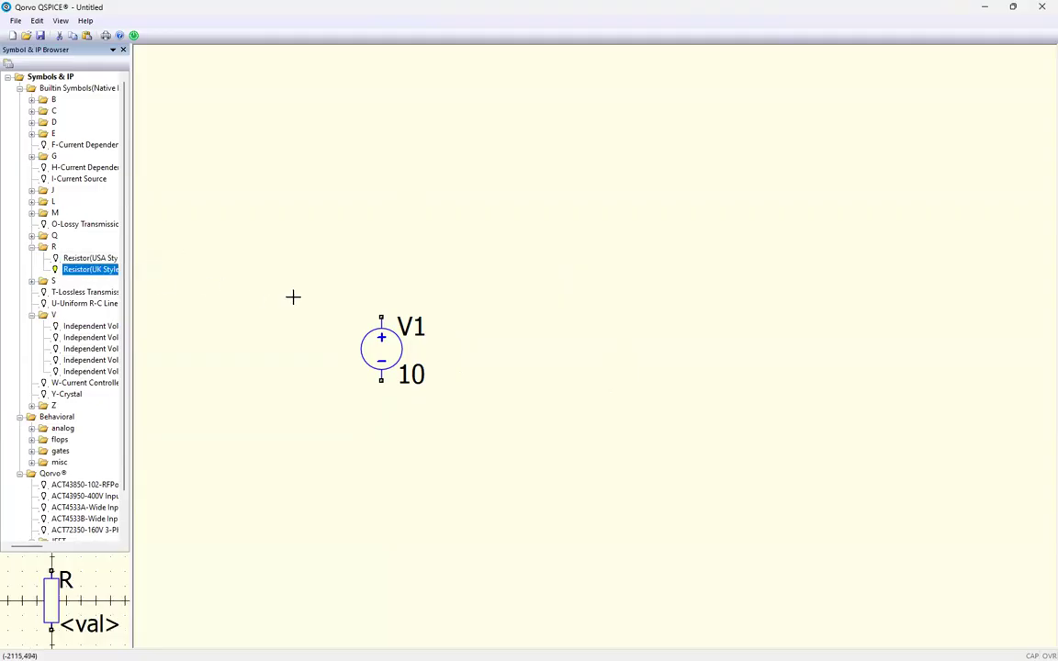
left_click(89, 261)
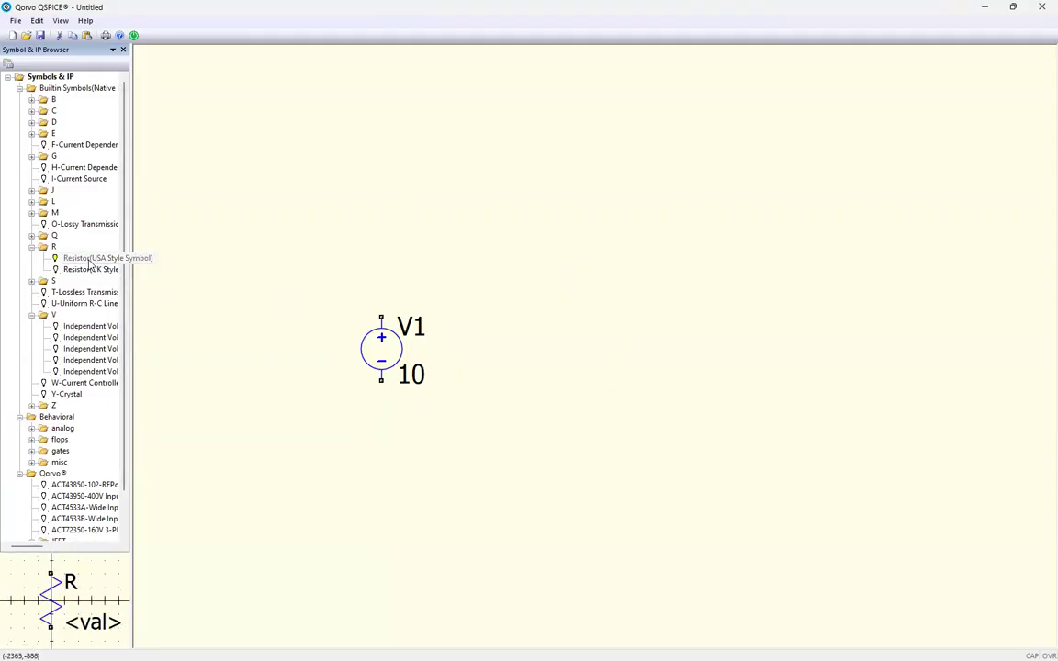
left_click_drag(88, 261, 508, 254)
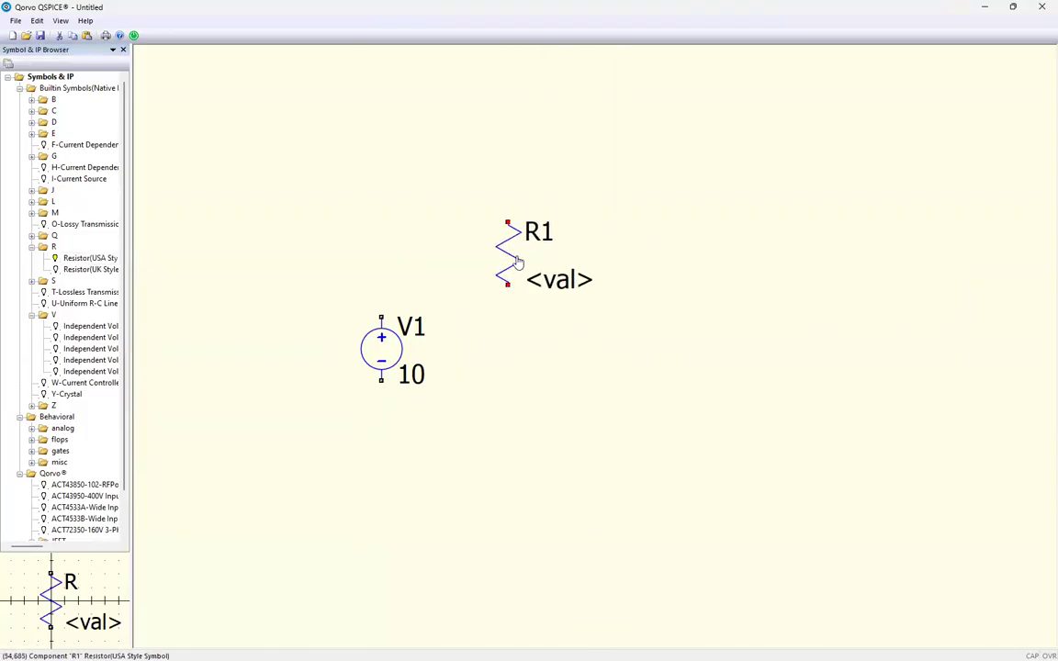
right_click(516, 258)
mouse_move(598, 277)
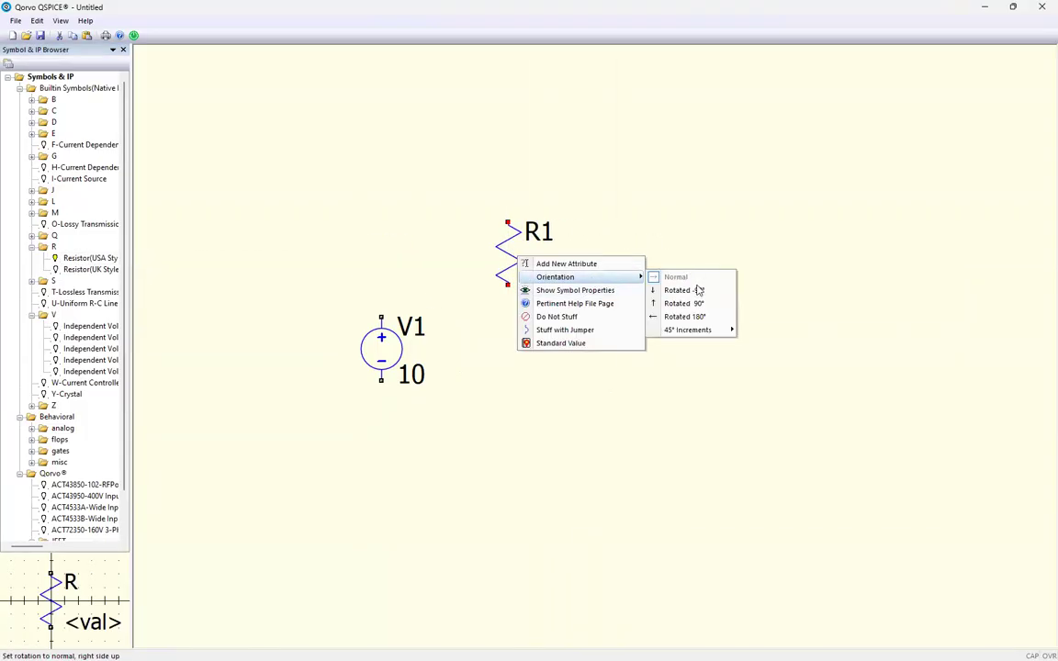
left_click(698, 289)
left_click_drag(521, 255, 524, 237)
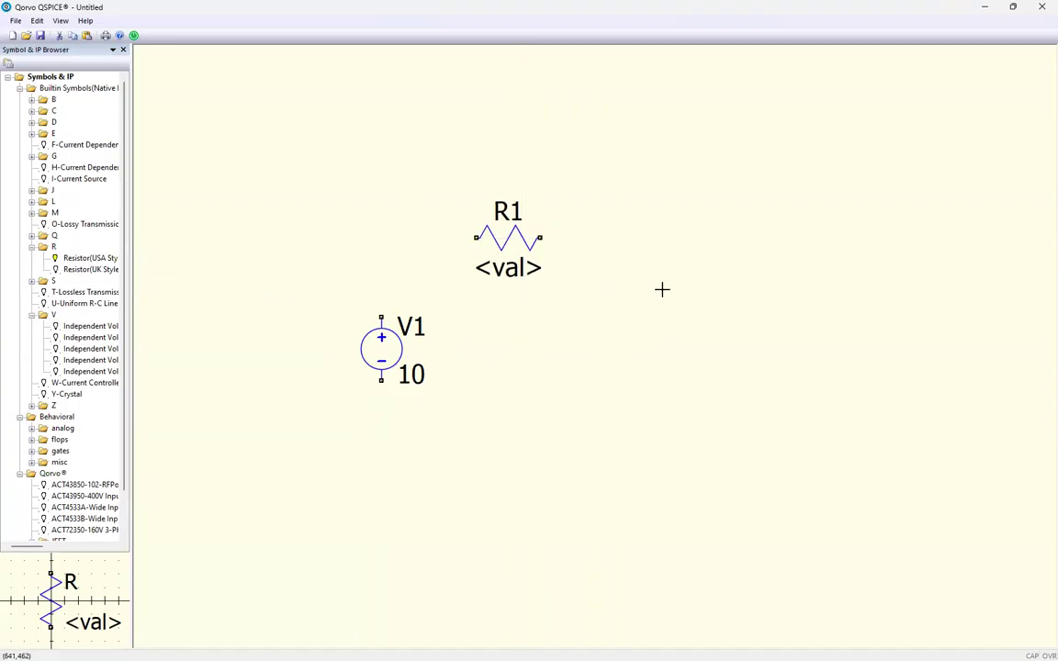
Add R2 right of R1, a vertical R3 at lower right, and R4 low between V1 and R3
key("r")
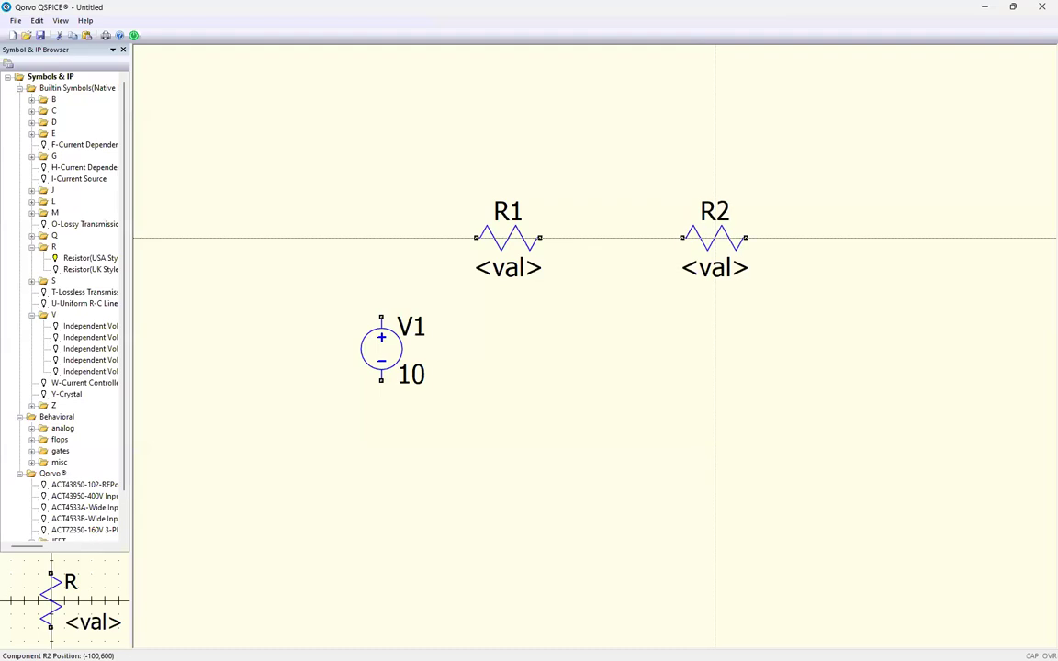
left_click(730, 238)
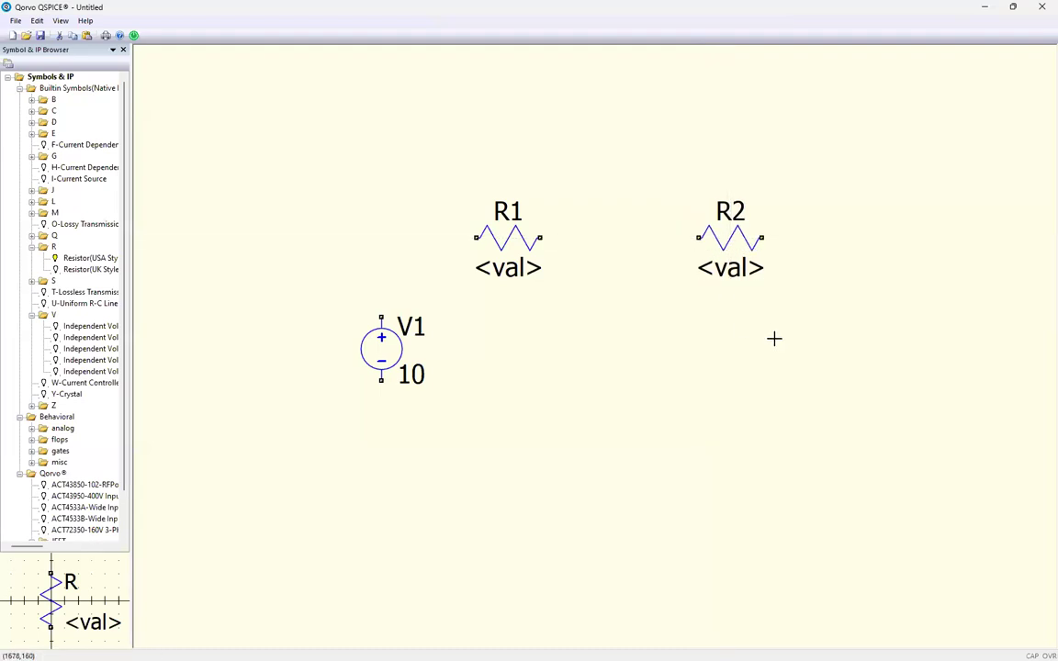
key("r")
left_click(840, 363)
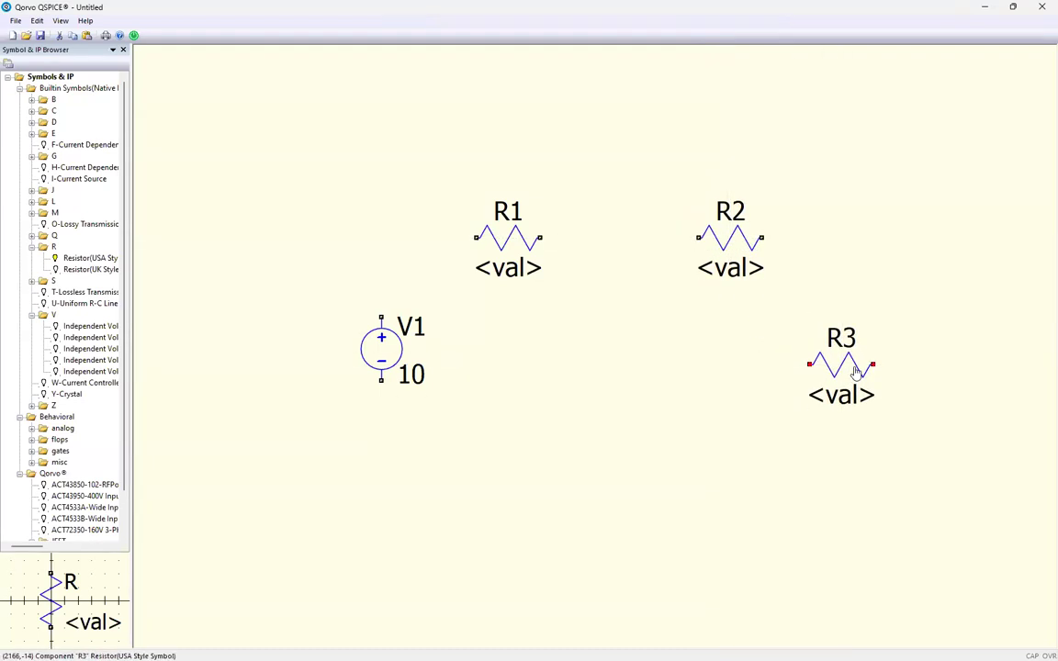
right_click(856, 371)
mouse_move(909, 386)
left_click(790, 401)
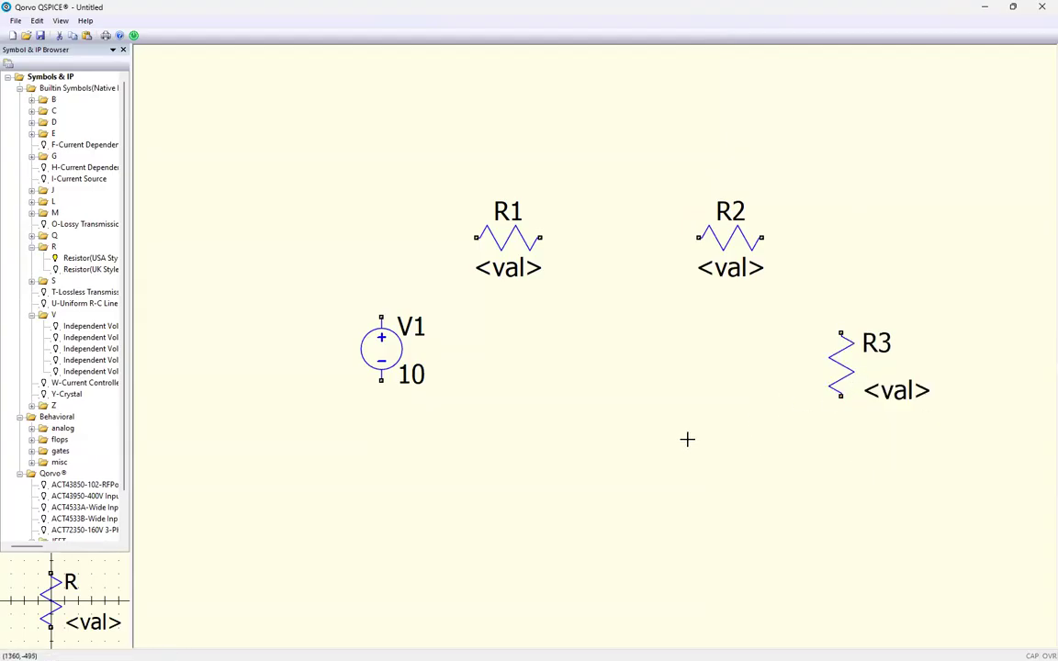
key("r")
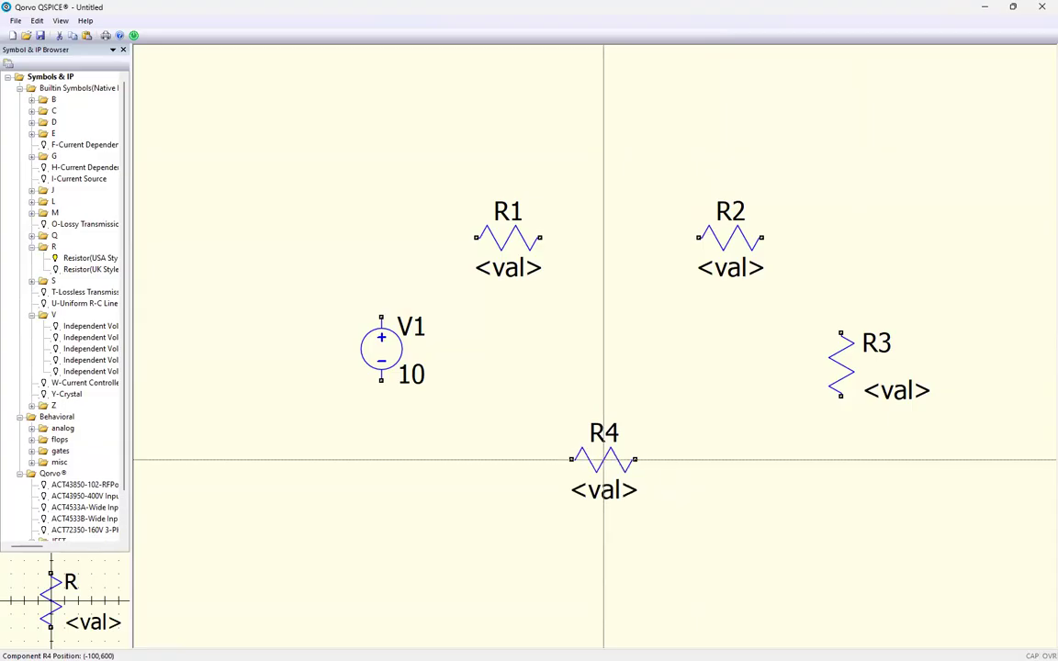
left_click(604, 459)
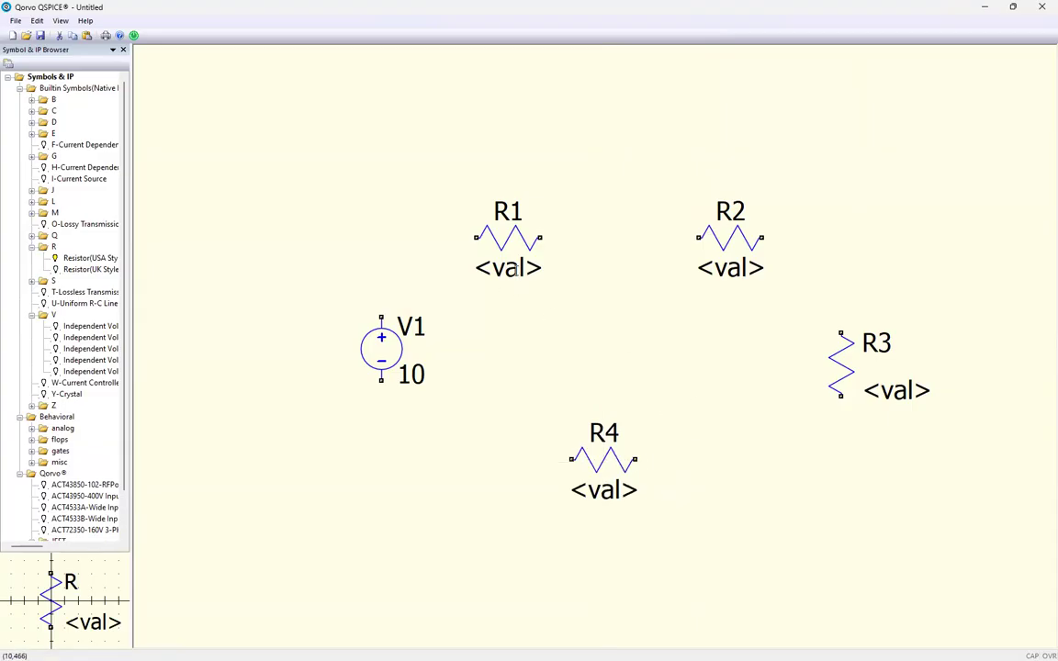
Type 5, 12, 7 and 6 into the R1, R2, R3 and R4 value labels
double_click(517, 265)
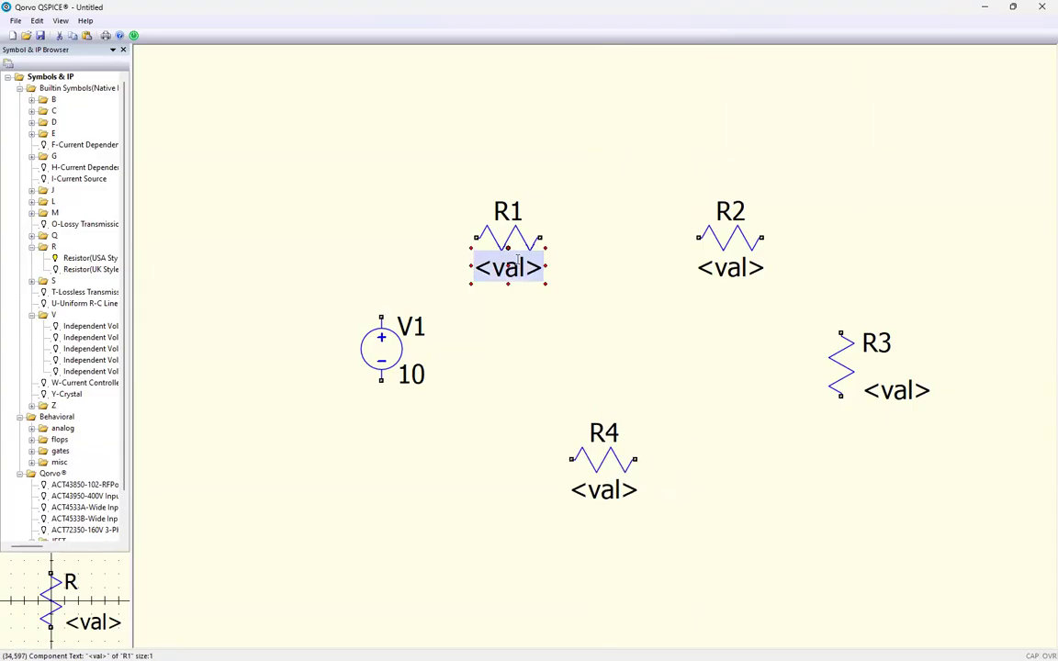
type("5")
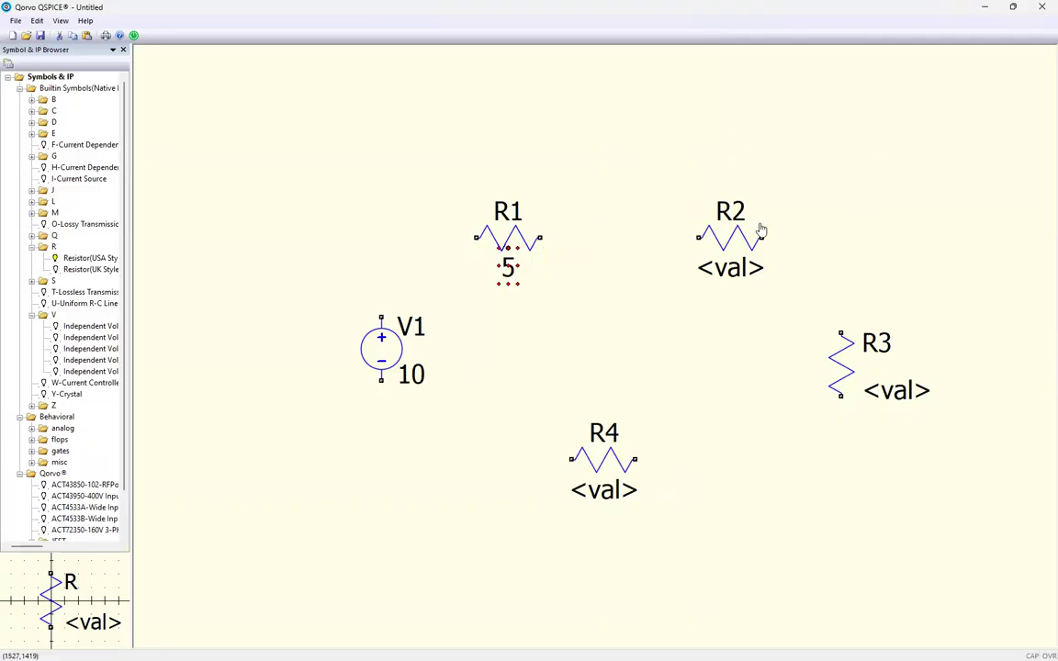
key("Return")
double_click(731, 267)
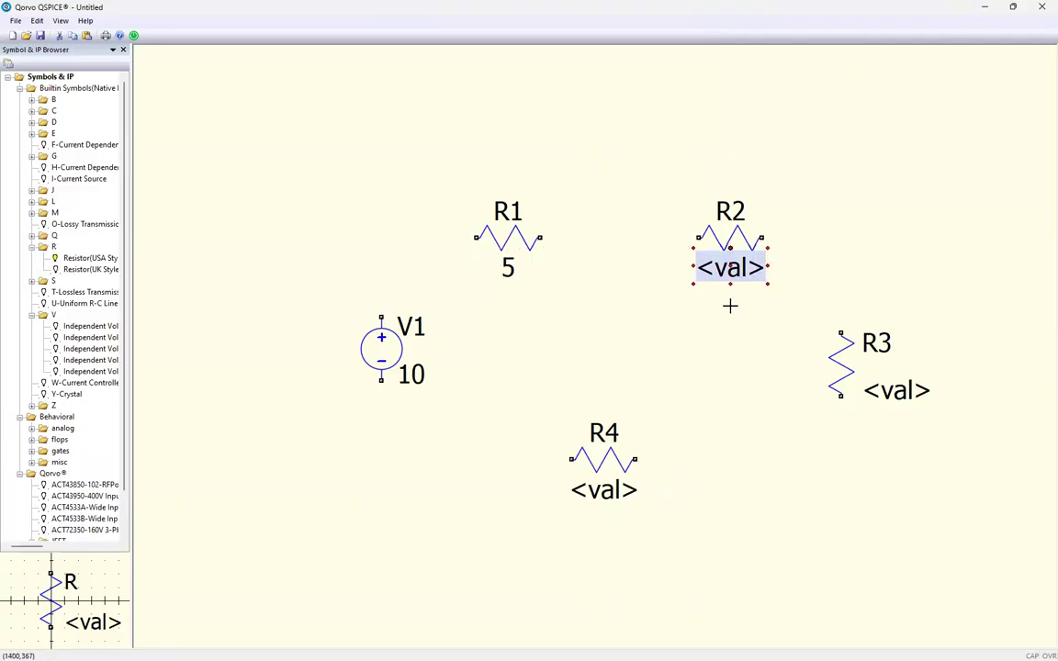
type("12")
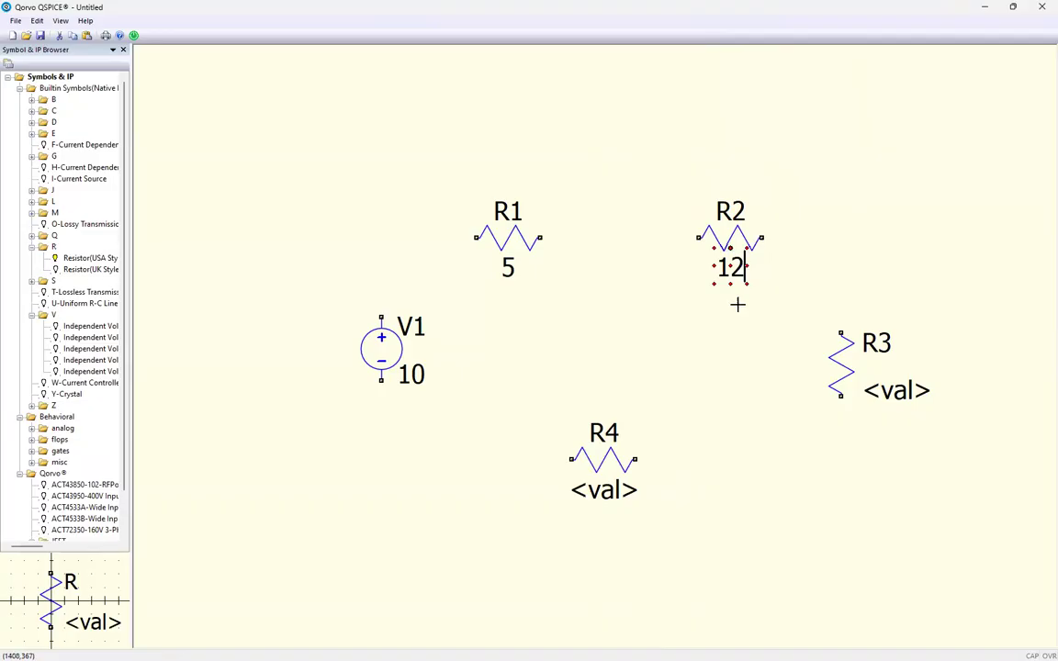
key("Return")
double_click(896, 390)
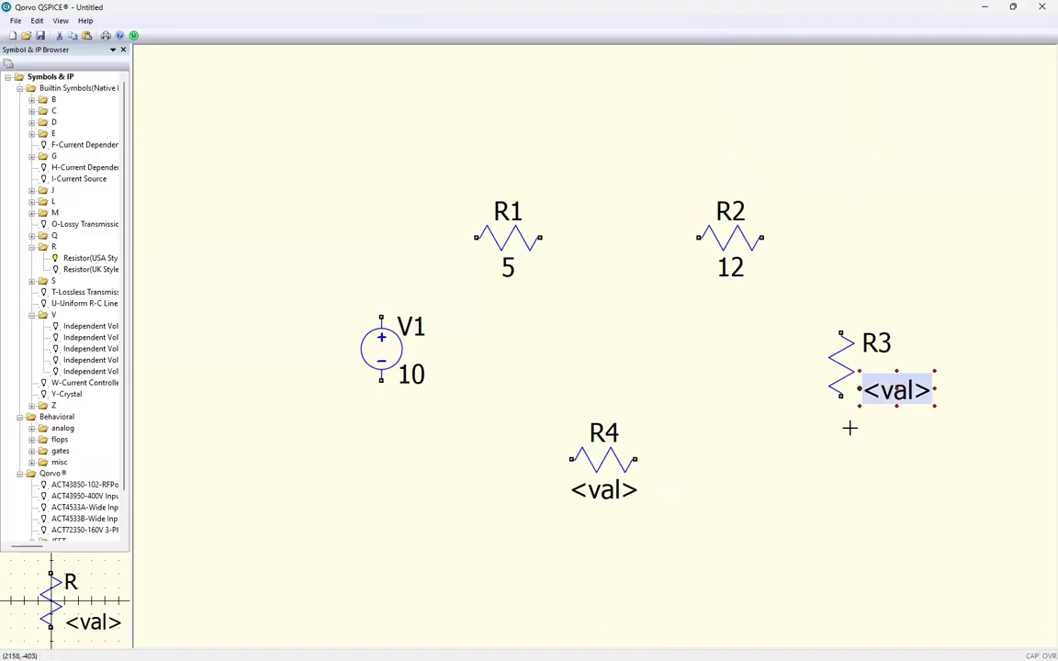
type("7")
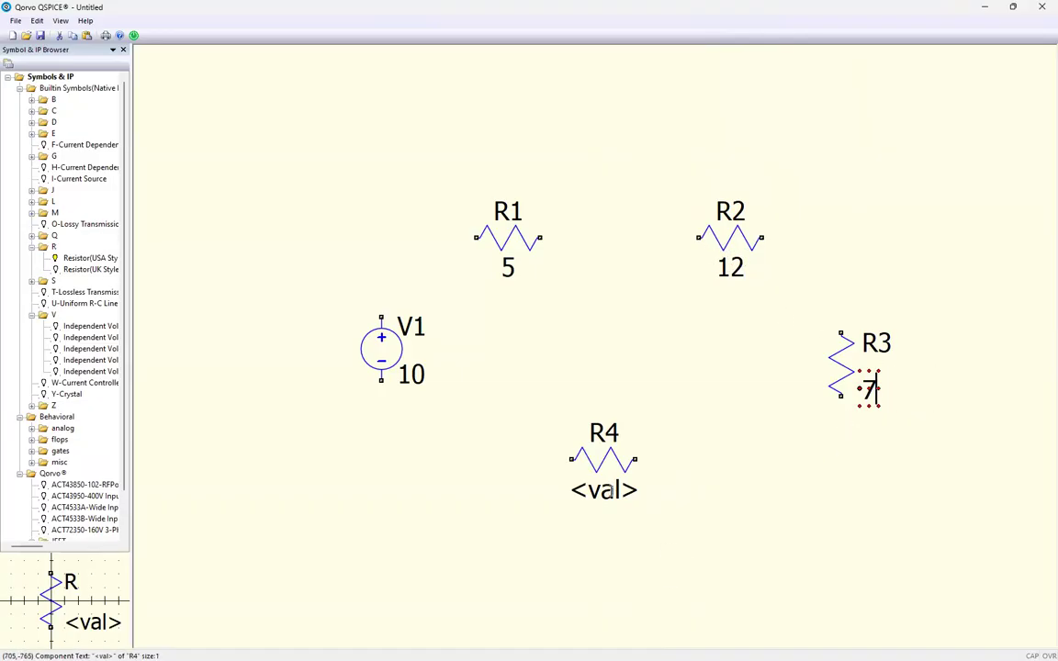
key("Return")
double_click(603, 490)
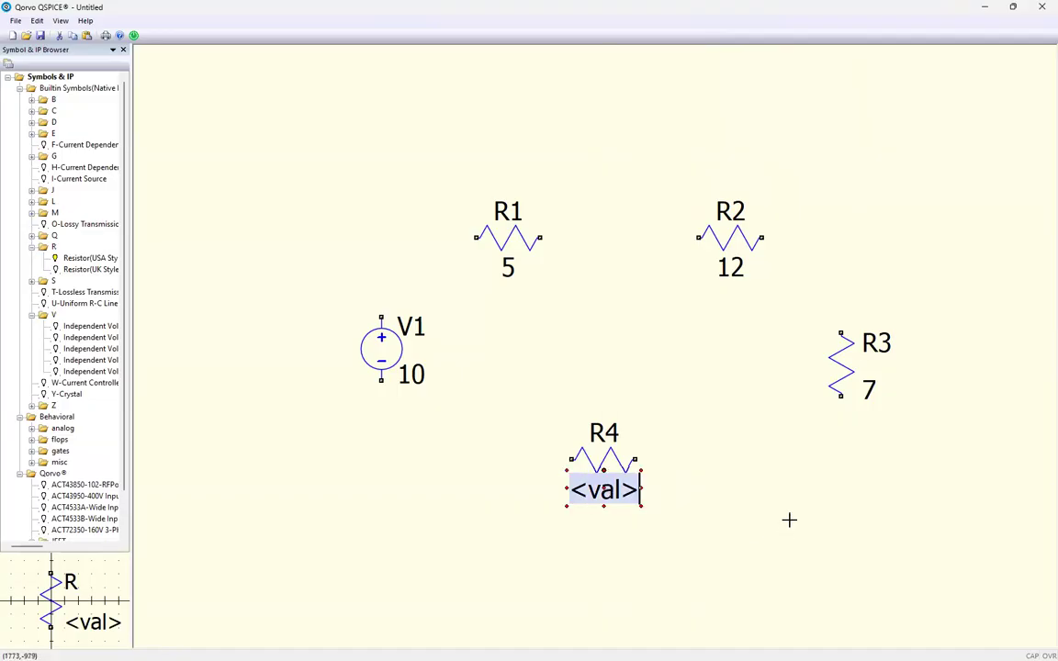
type("6")
key("Return")
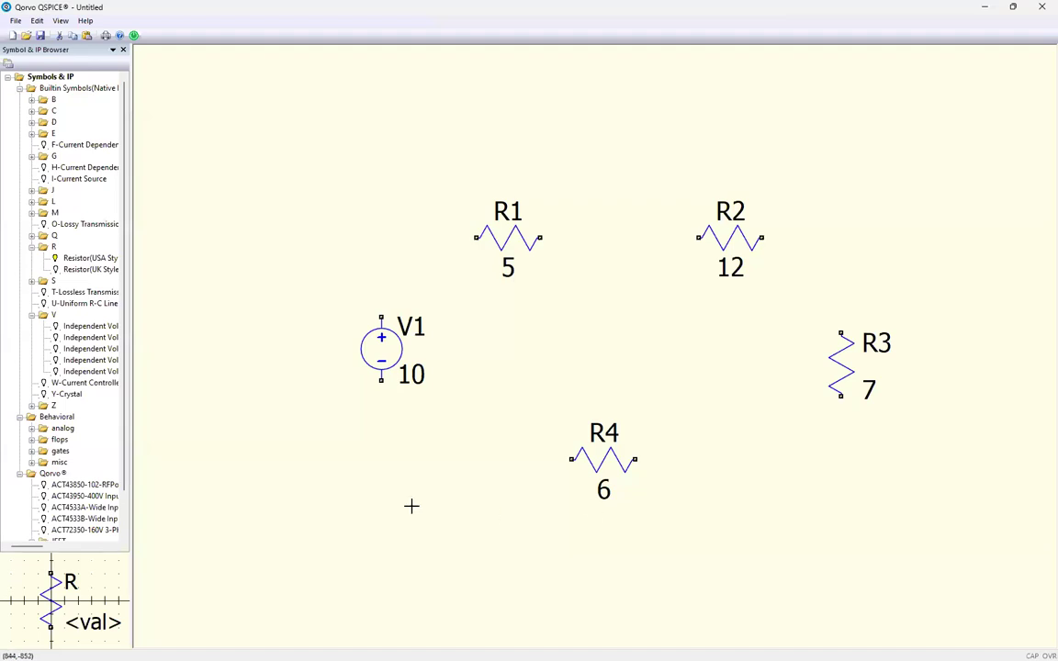
Draw wires from V1's top terminal through R1, R2, R3 and R4 back to V1's bottom terminal
right_click(371, 496)
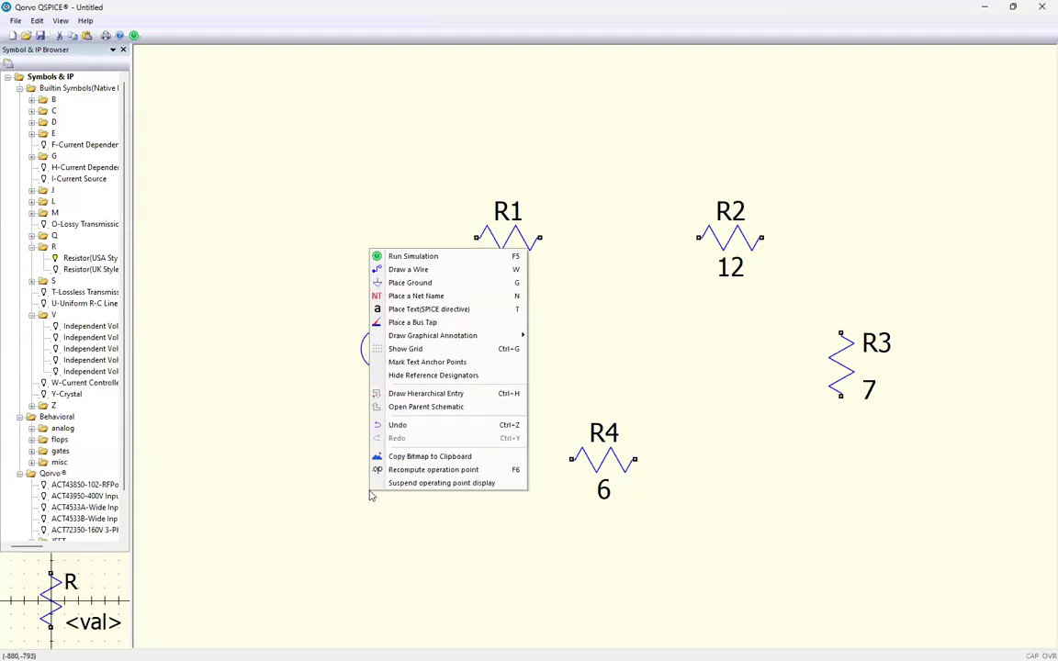
left_click(422, 270)
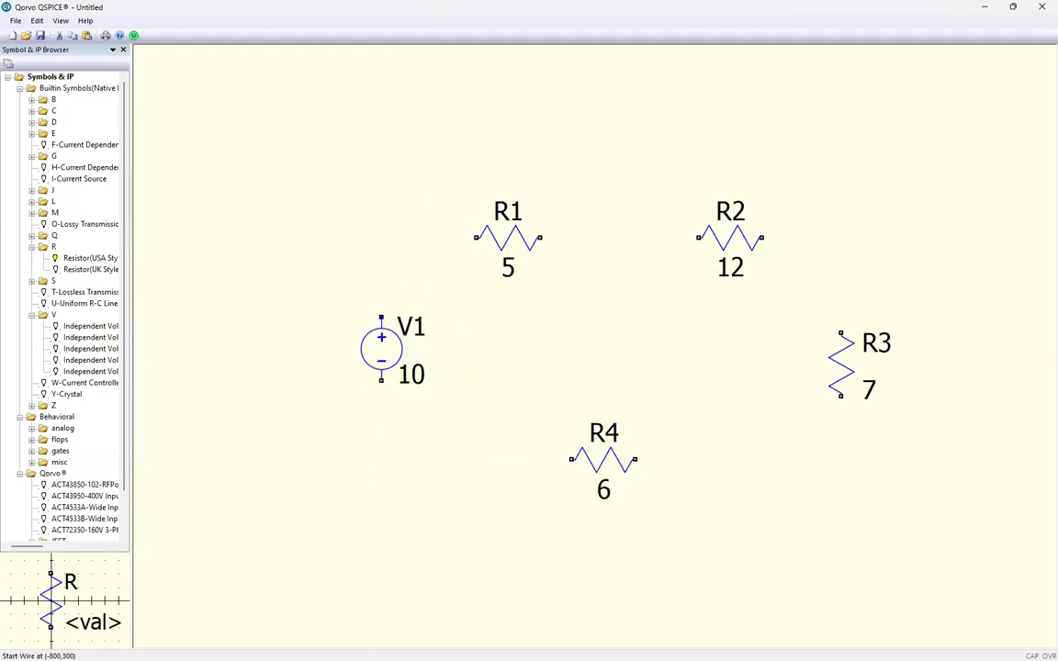
left_click(381, 317)
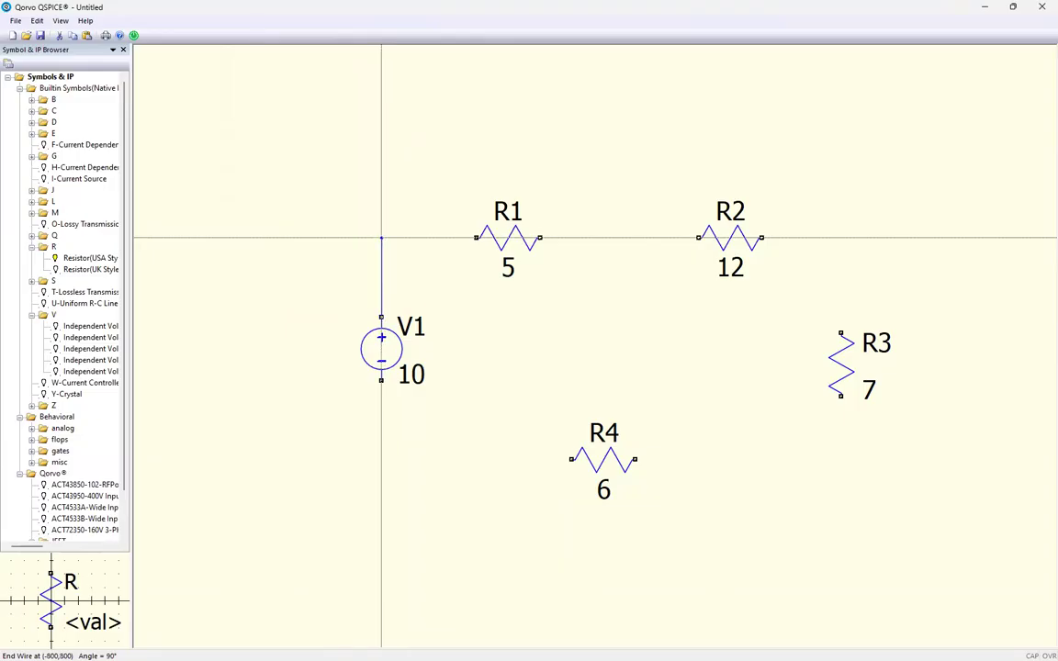
left_click(477, 237)
left_click(541, 238)
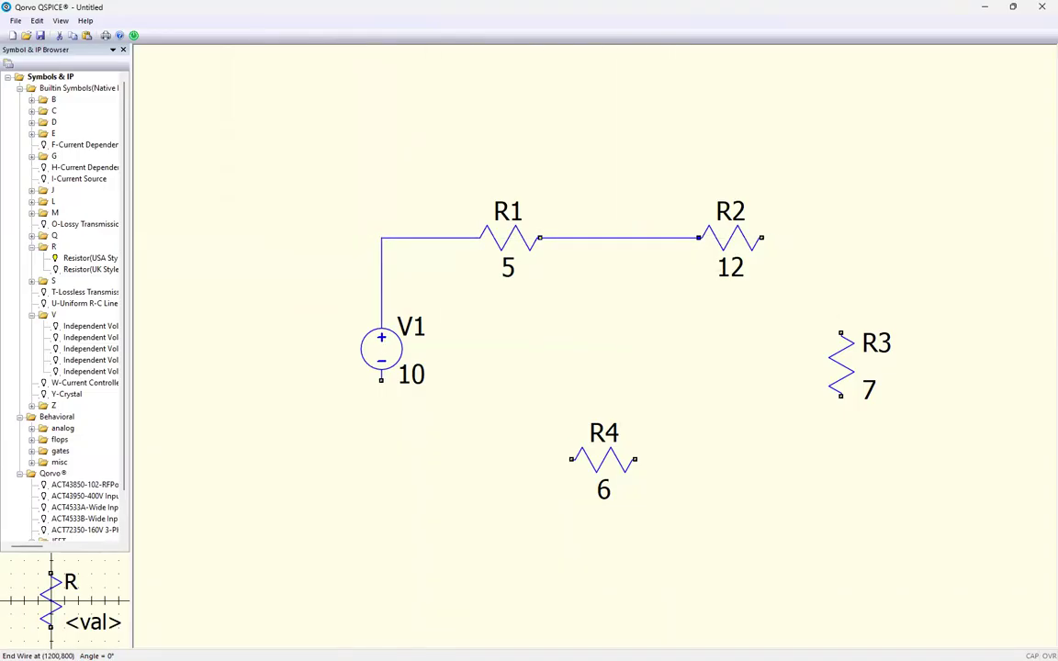
left_click(699, 238)
left_click(761, 238)
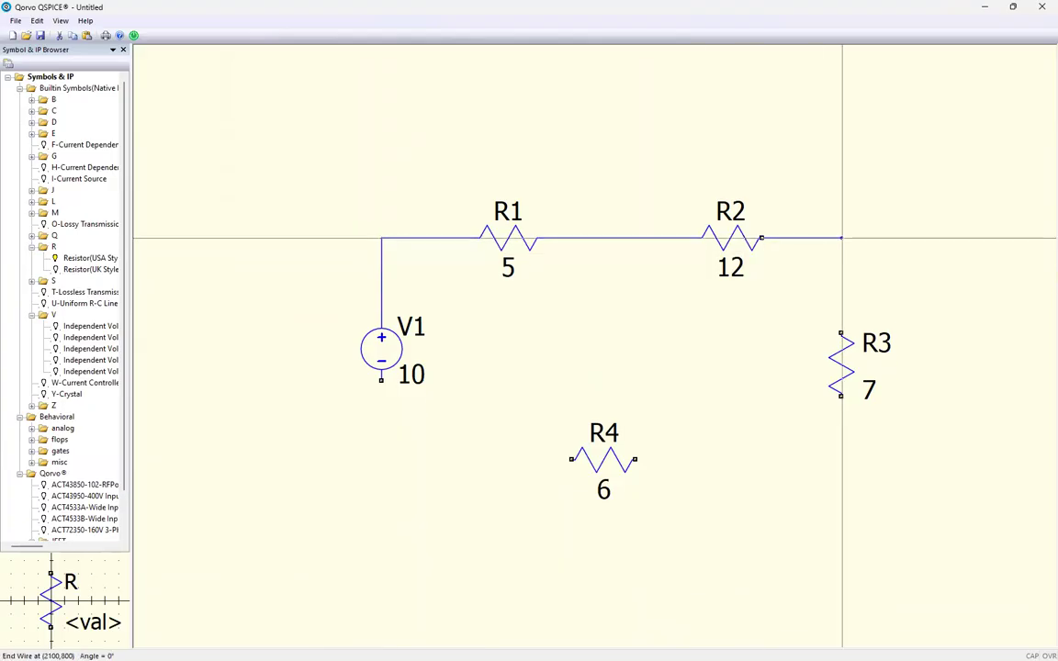
left_click(841, 333)
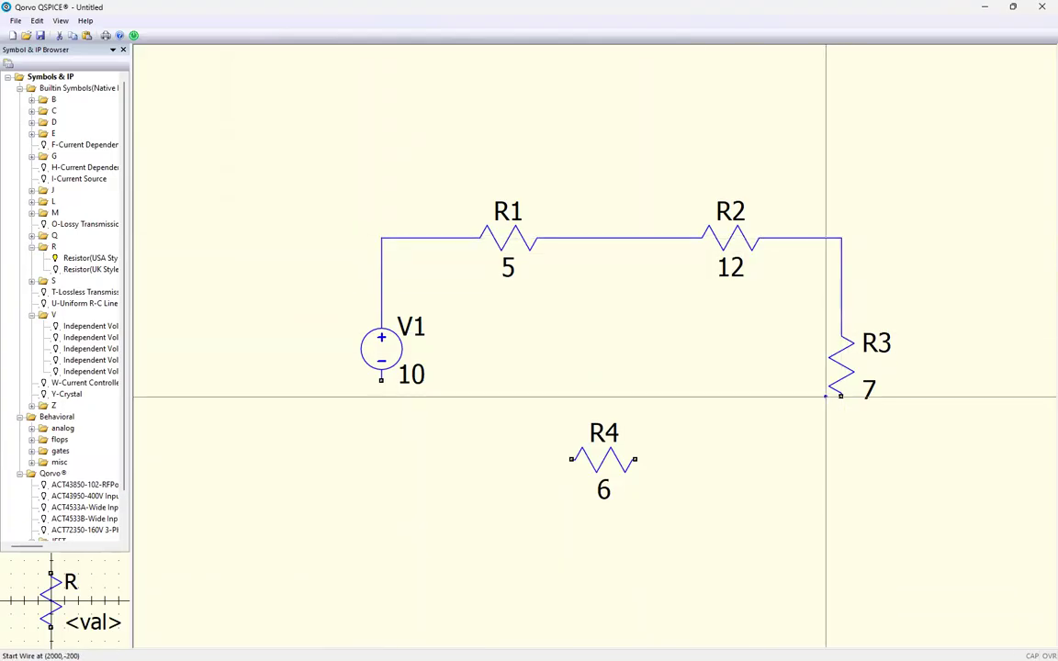
left_click(841, 396)
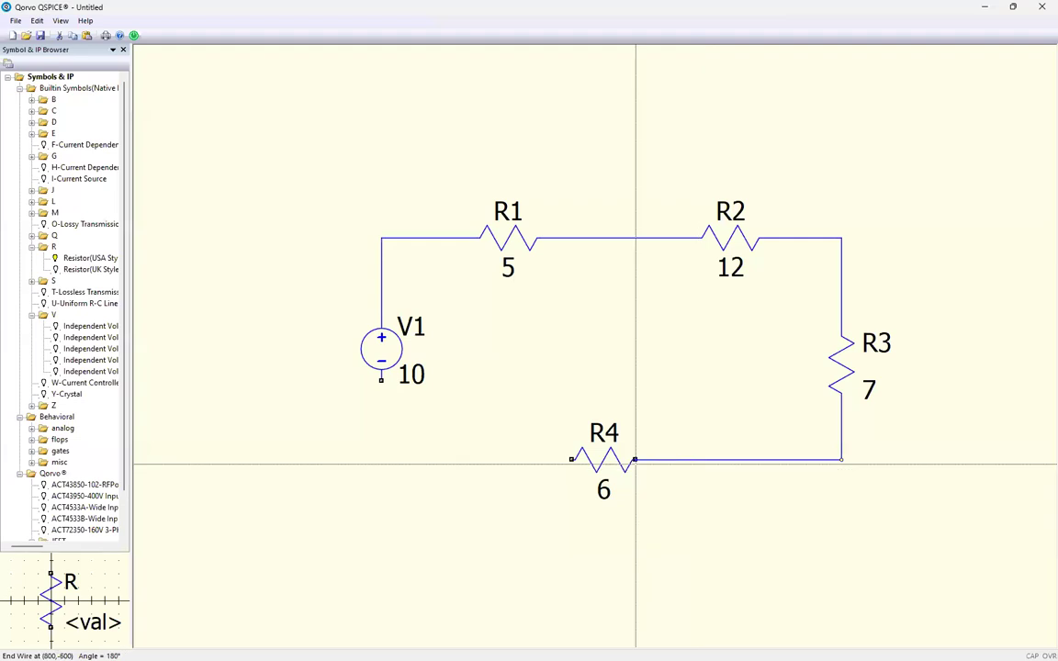
left_click(634, 459)
left_click(572, 459)
left_click(381, 379)
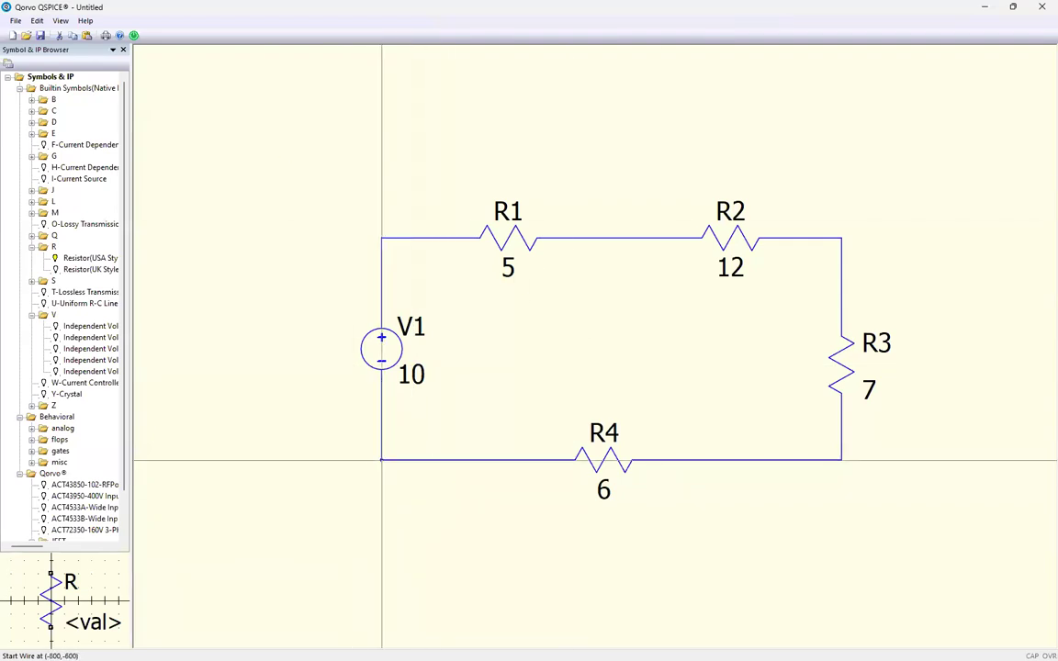
Draw a wire stub down from the bottom-left corner and attach a ground symbol to it
left_click(381, 459)
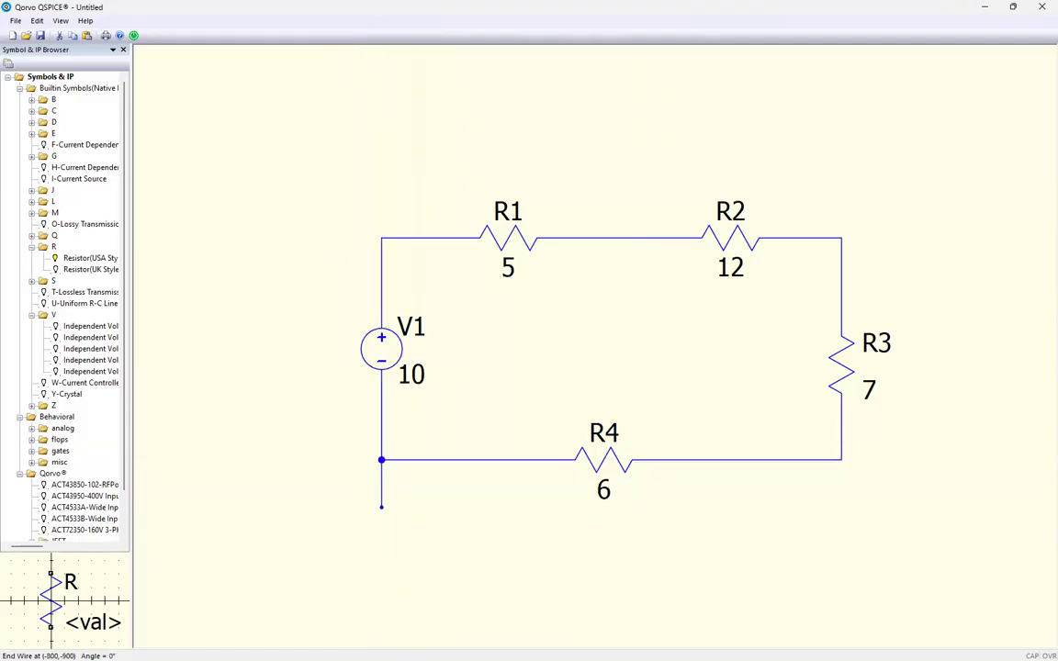
key("Escape")
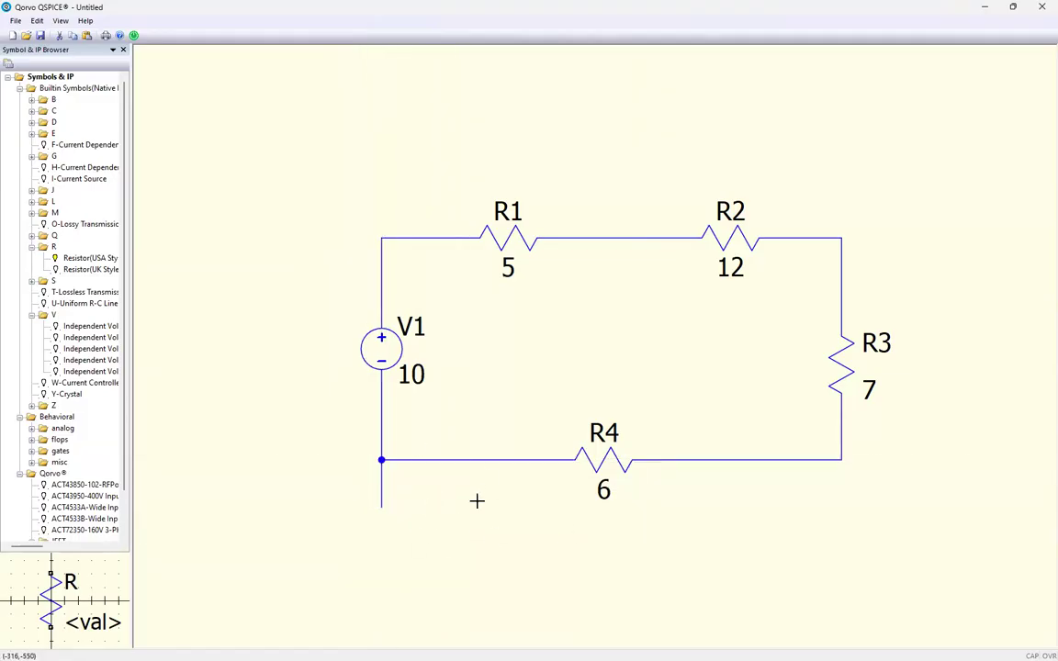
right_click(467, 515)
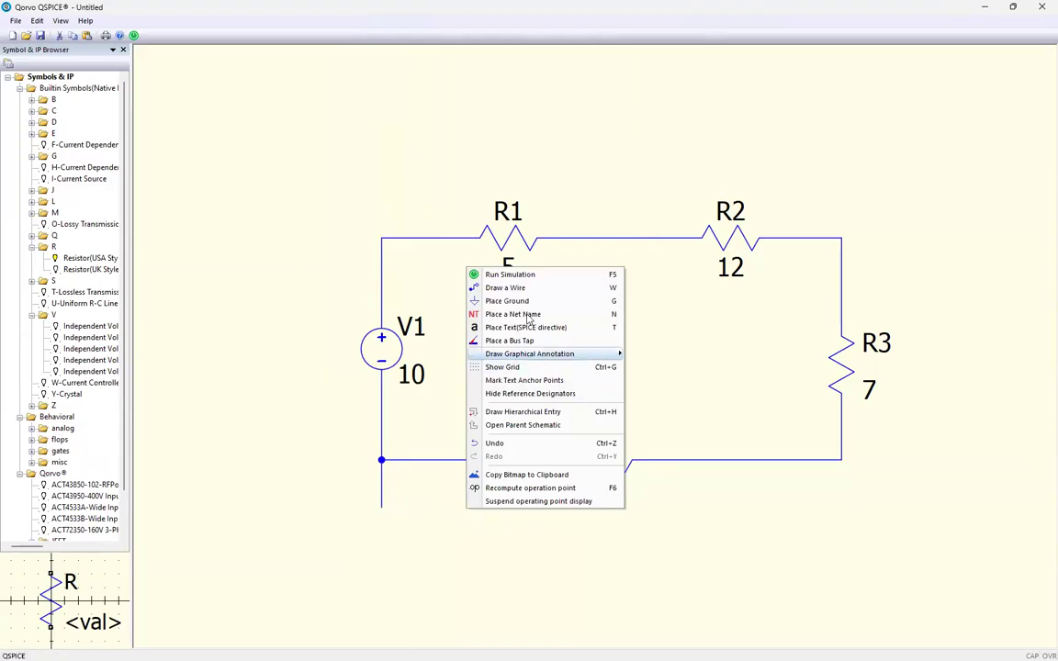
left_click(473, 300)
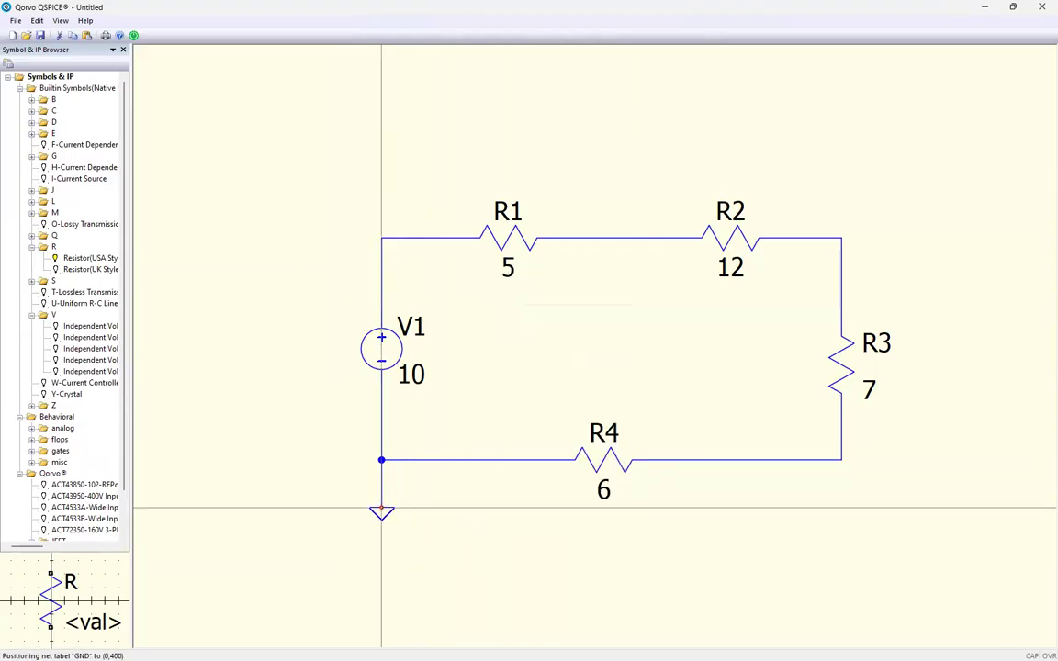
left_click(381, 506)
key("Escape")
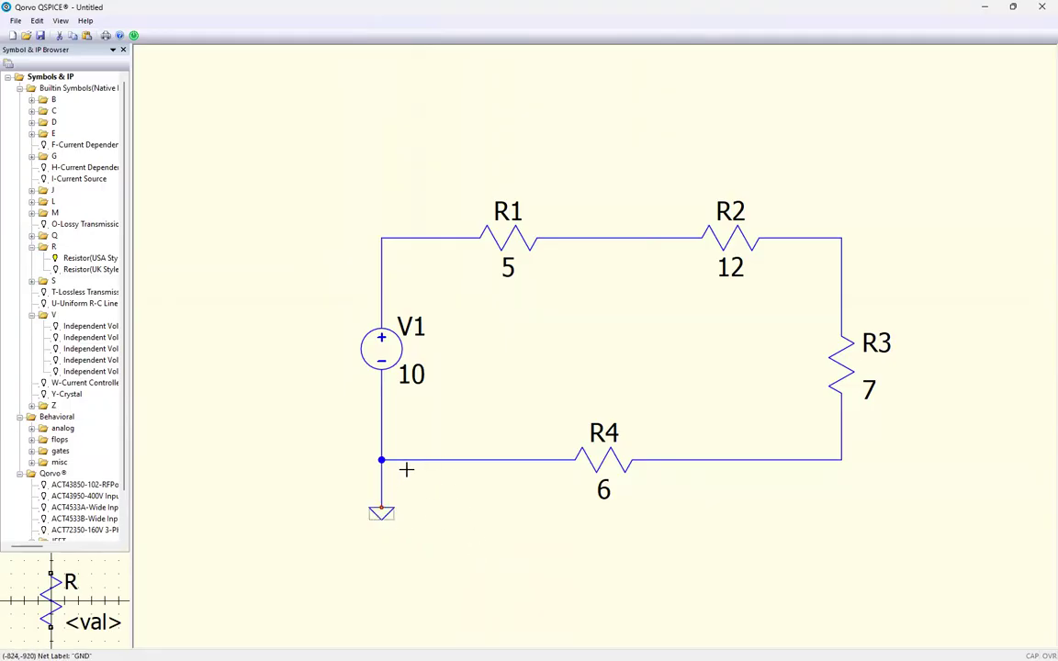
Delete the bottom wire to R4 and the wire from V1 to ground
left_click_drag(342, 475, 404, 449)
left_click(415, 433)
left_click(377, 426)
Delete the ground symbol and draw a short wire leftward from R4's left terminal
left_click(378, 481)
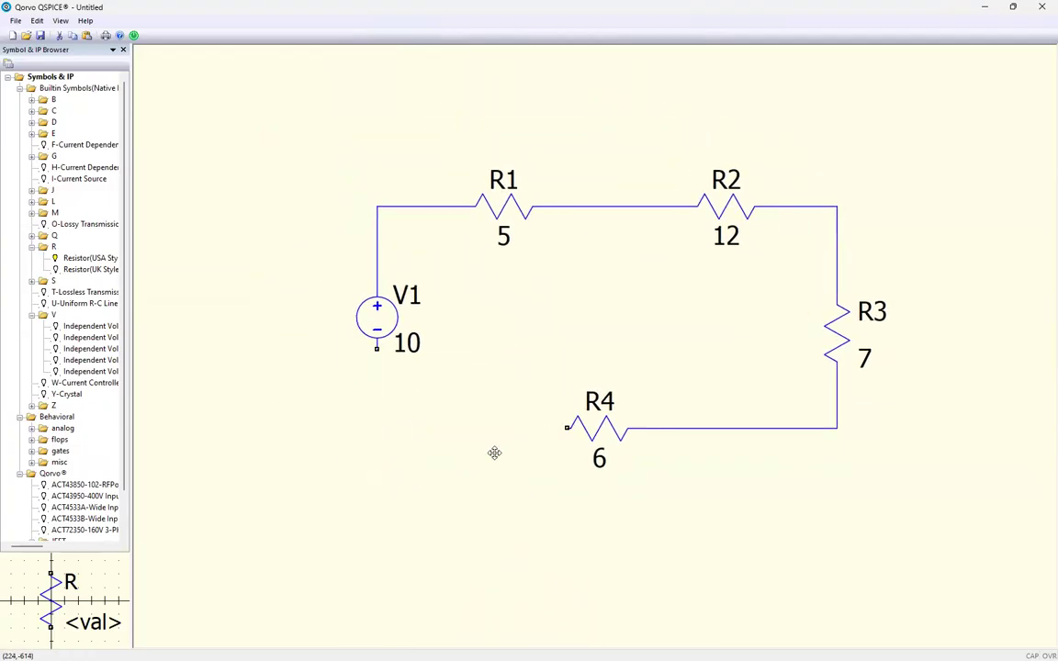
right_click(400, 430)
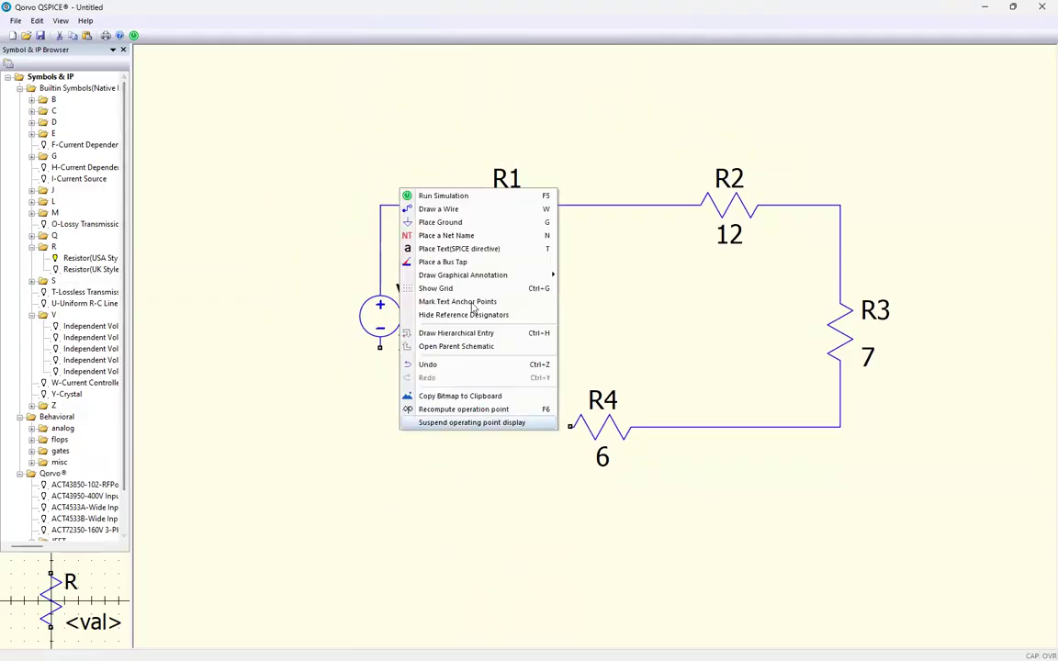
left_click(457, 210)
left_click(381, 348)
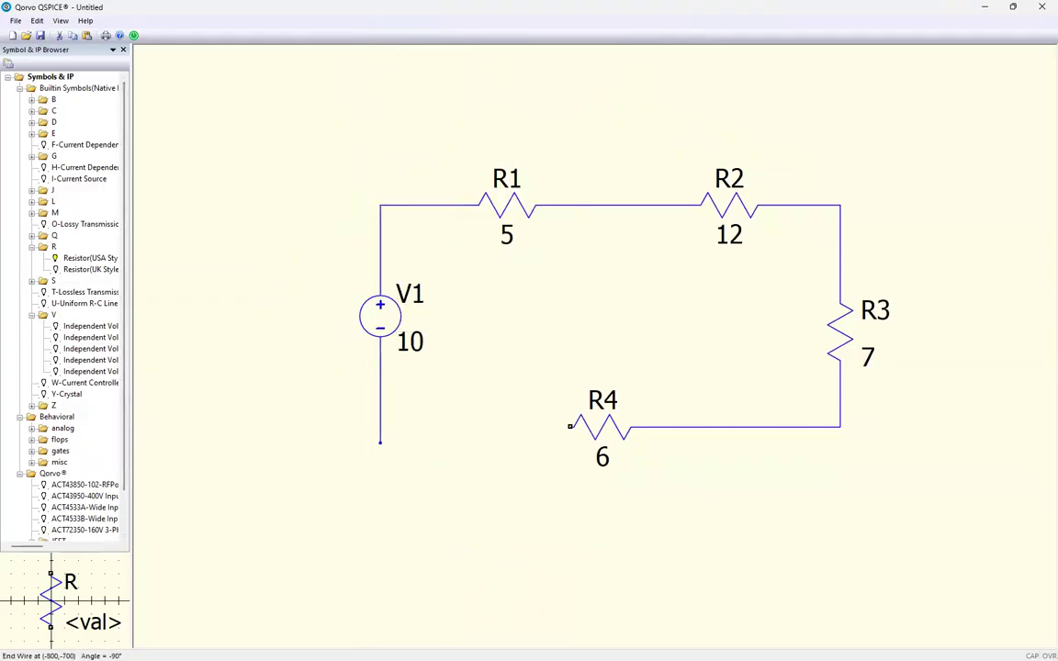
key("Escape")
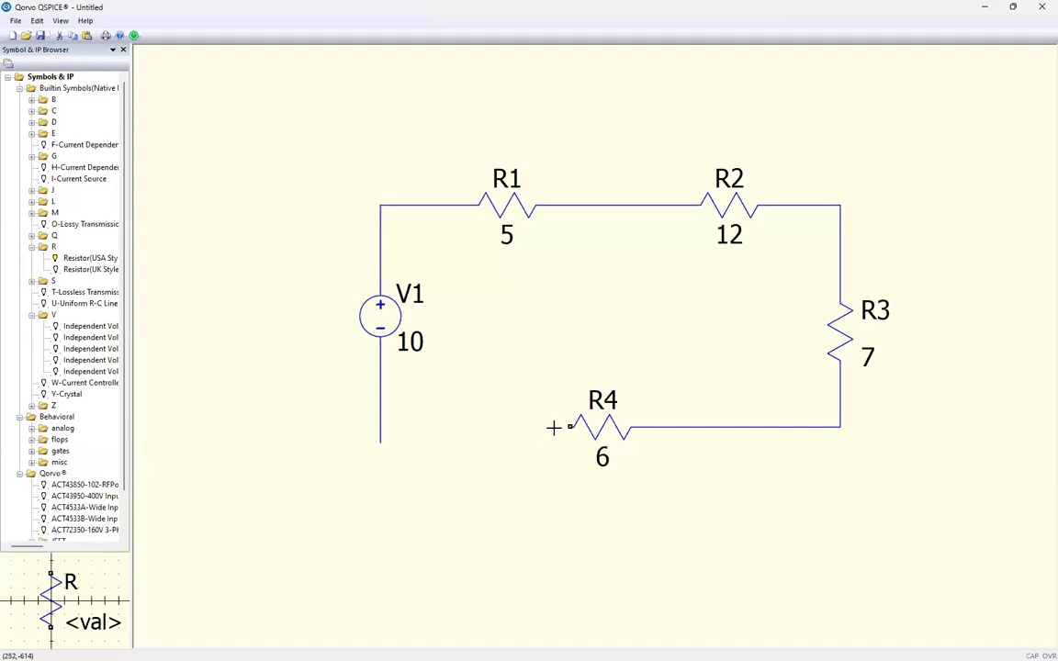
right_click(524, 435)
left_click(549, 219)
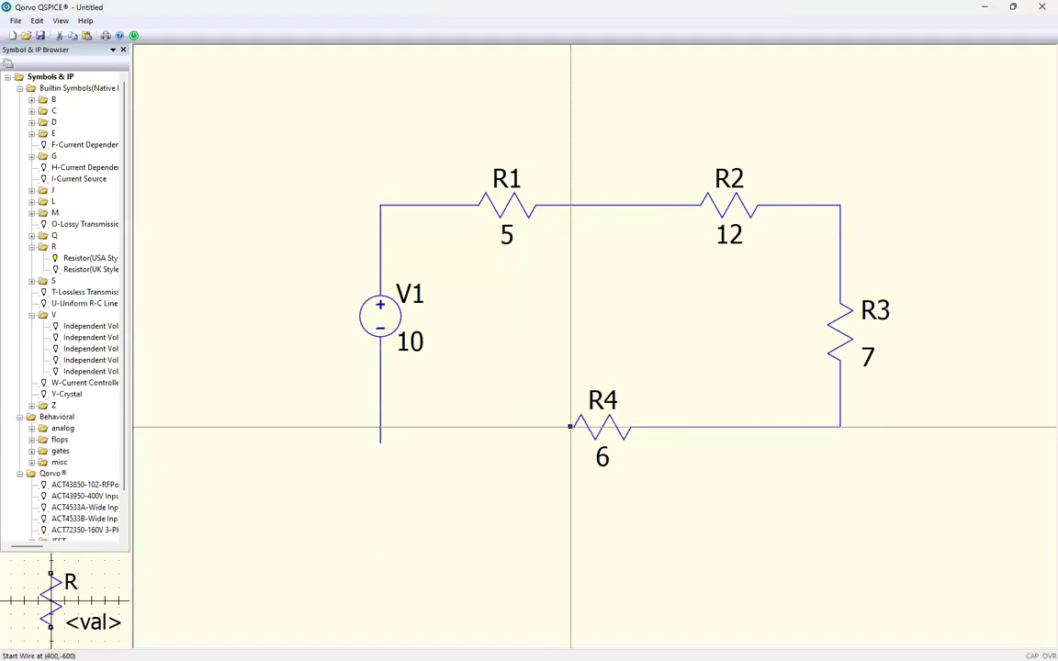
left_click(571, 427)
left_click(491, 427)
key("Escape")
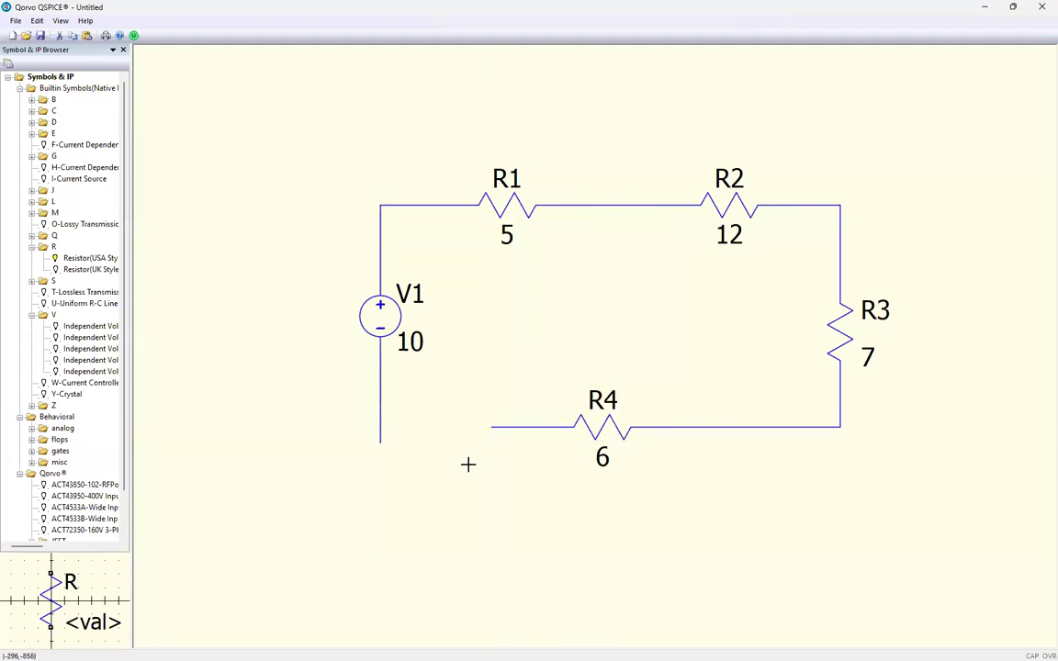
Ground the bottom of V1's wire, discard a stray rotated ground, and begin wiring from R4's loose end
right_click(469, 464)
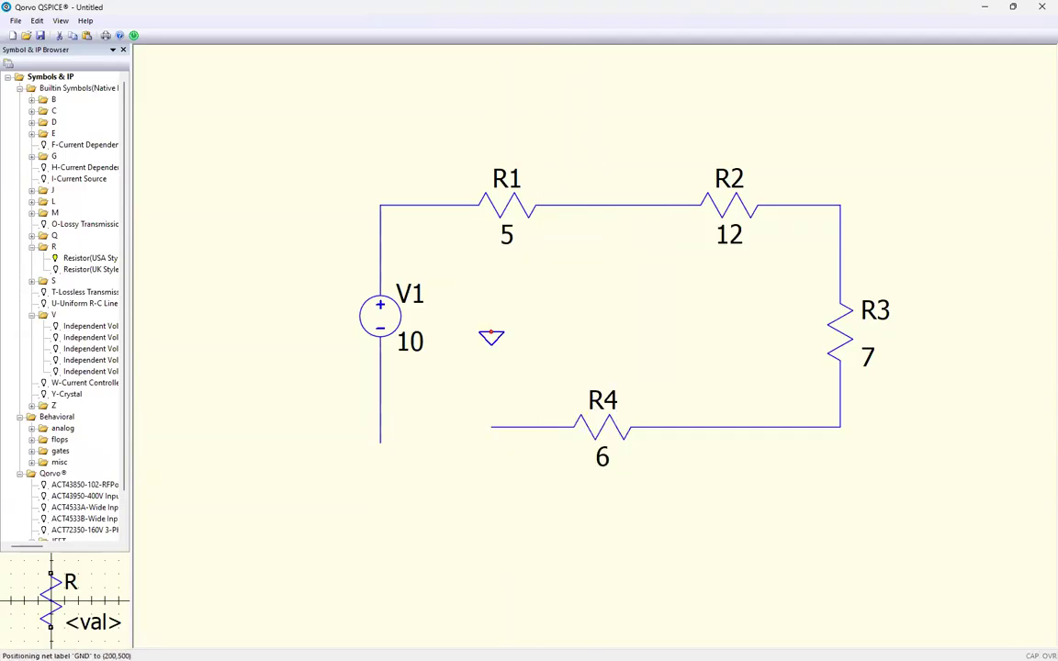
left_click(380, 443)
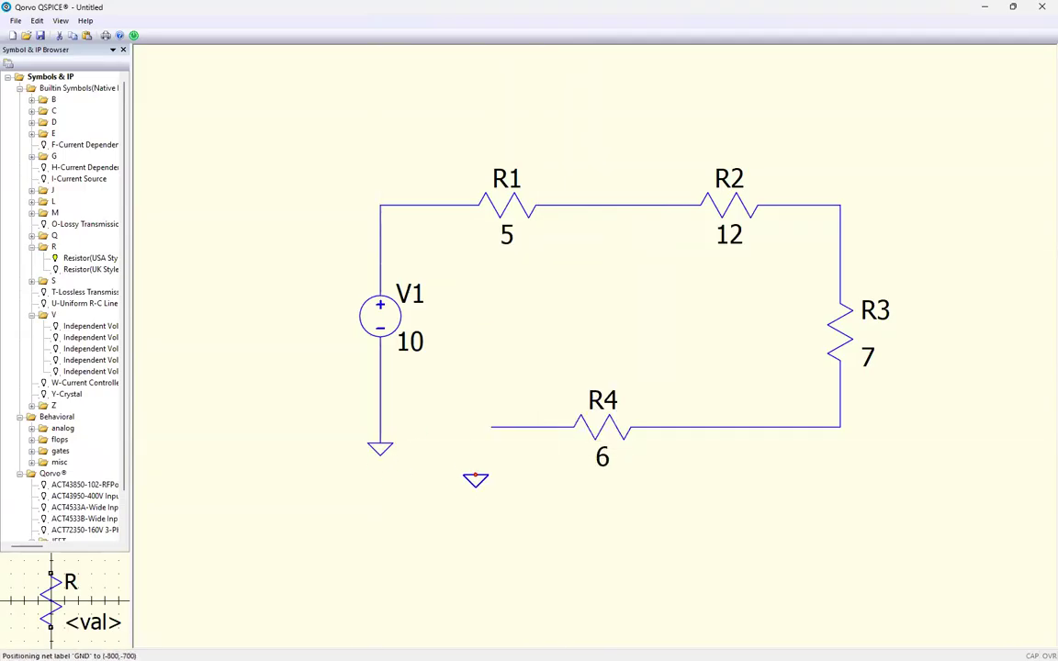
right_click(466, 473)
left_click(500, 260)
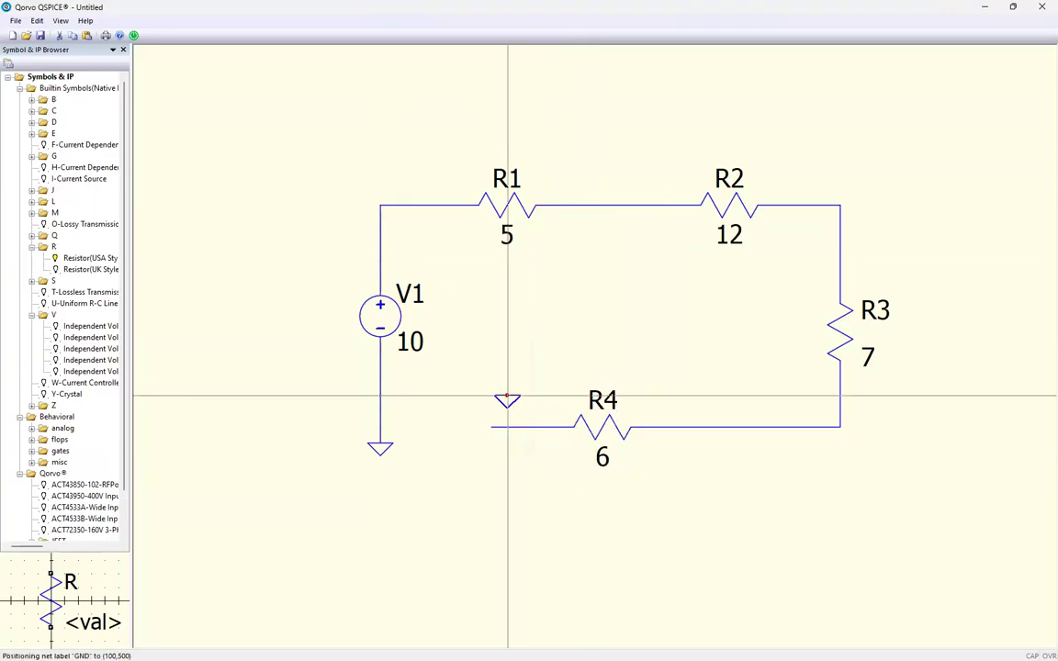
key("ctrl+r")
left_click(491, 428)
key("Escape")
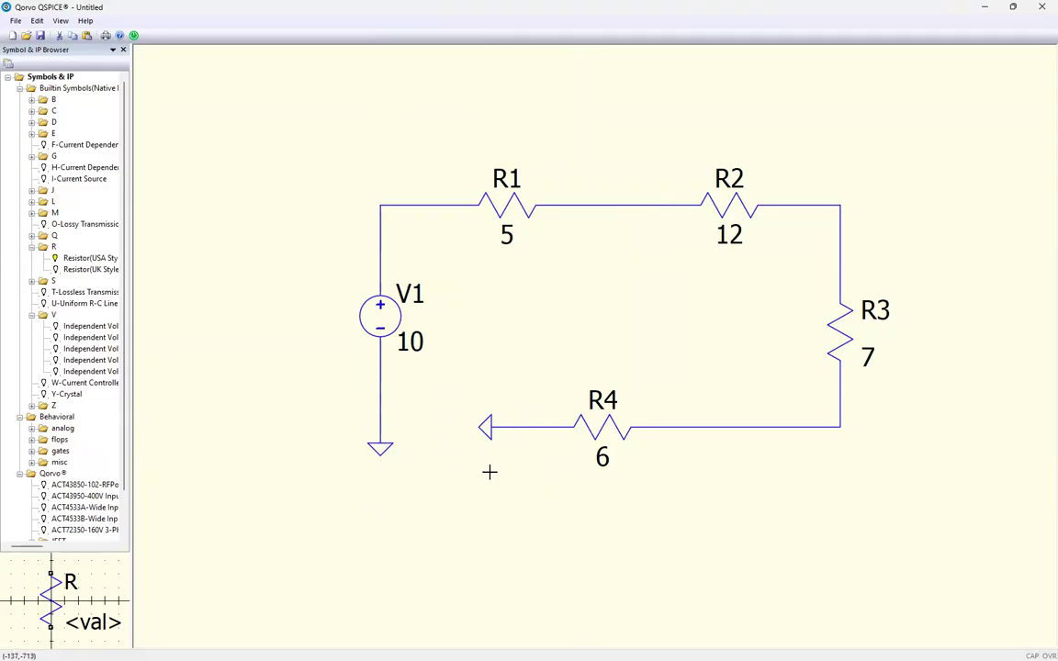
key("Delete")
key("F3")
left_click(492, 427)
Join R4's wire onto V1's ground wire and zoom to frame the whole circuit
left_click(380, 426)
key("Escape")
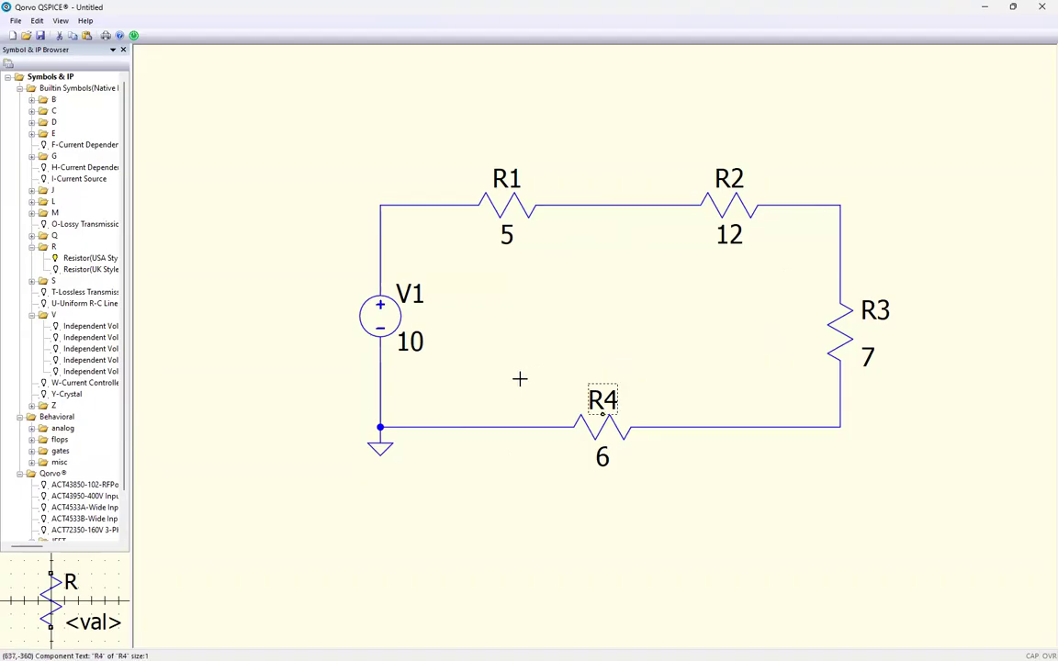
scroll(560, 354, "up", 1)
scroll(716, 303, "down", 2)
scroll(873, 275, "up", 2)
scroll(890, 329, "up", 1)
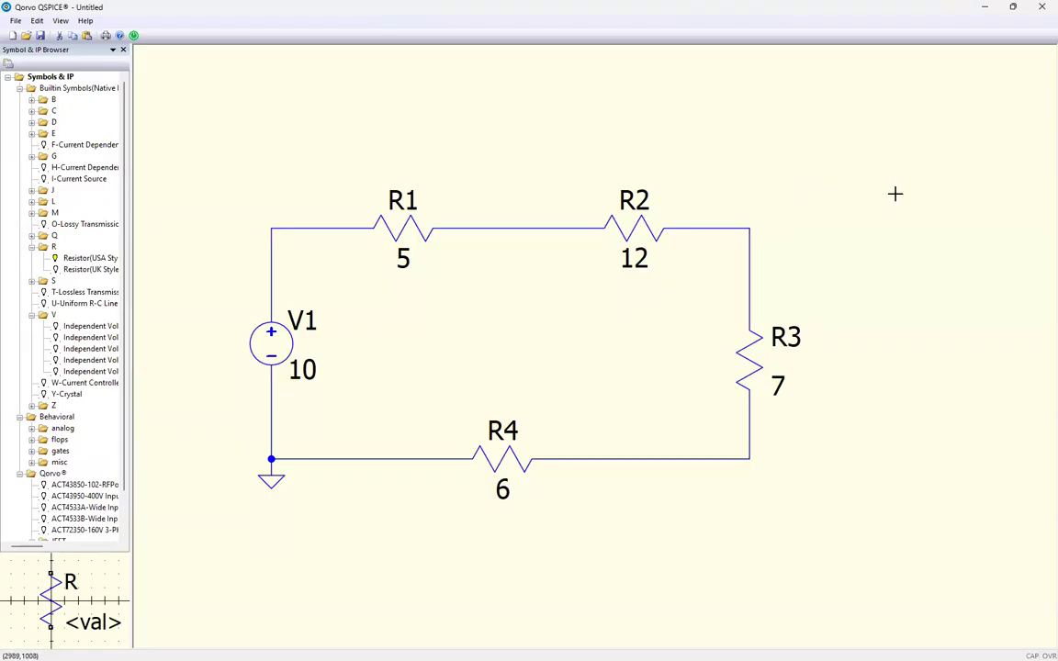
Enter a .op directive with T, place it, and move it right of the circuit
type("t")
type(".op")
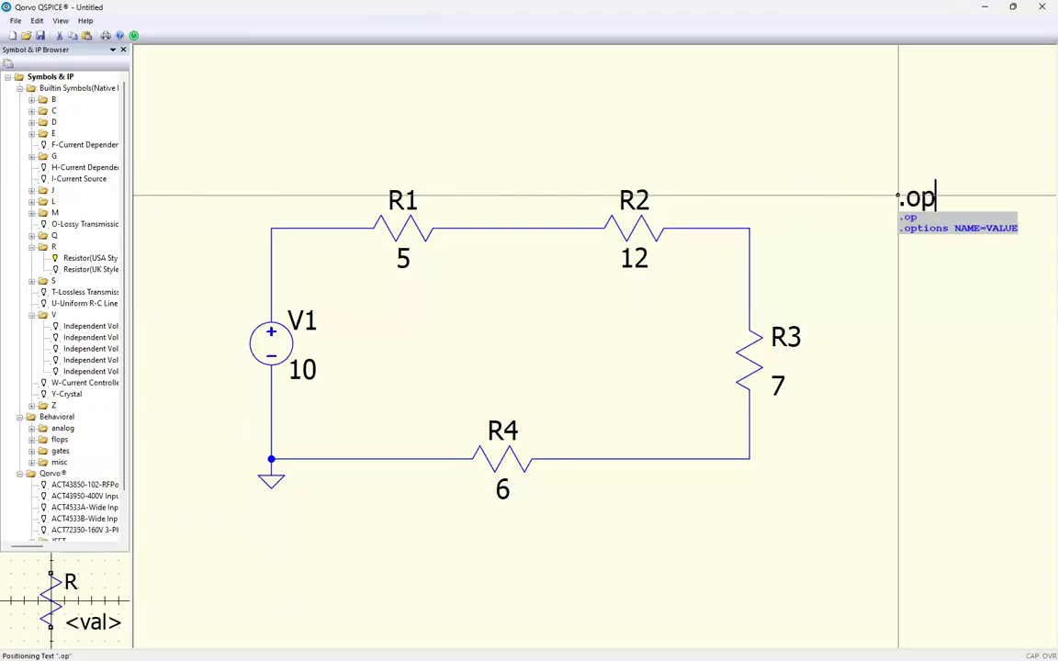
left_click(897, 196)
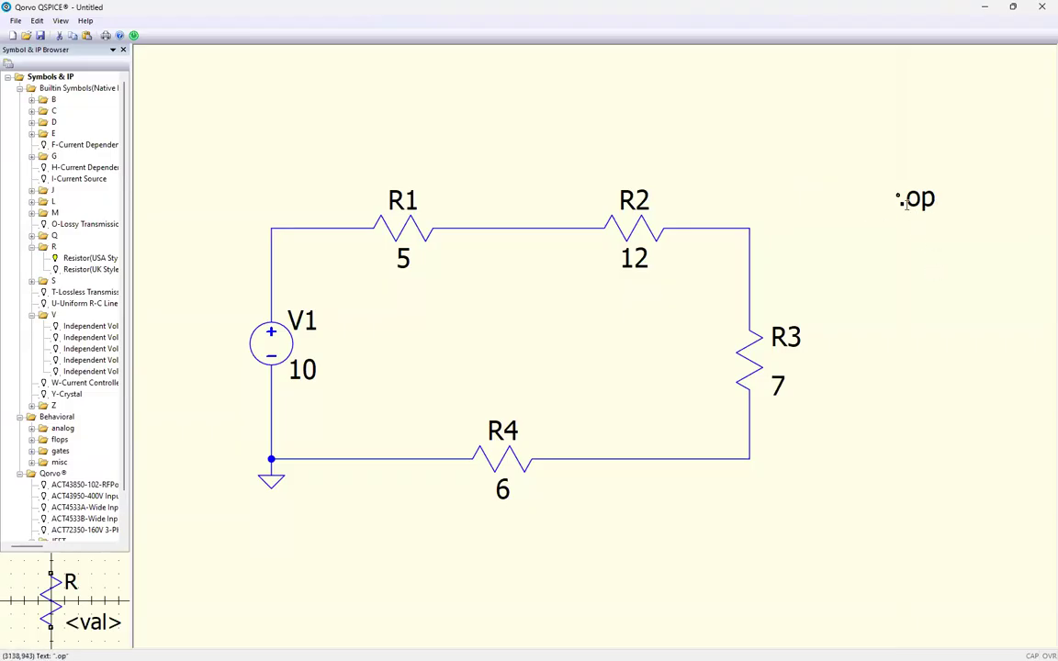
left_click(905, 198)
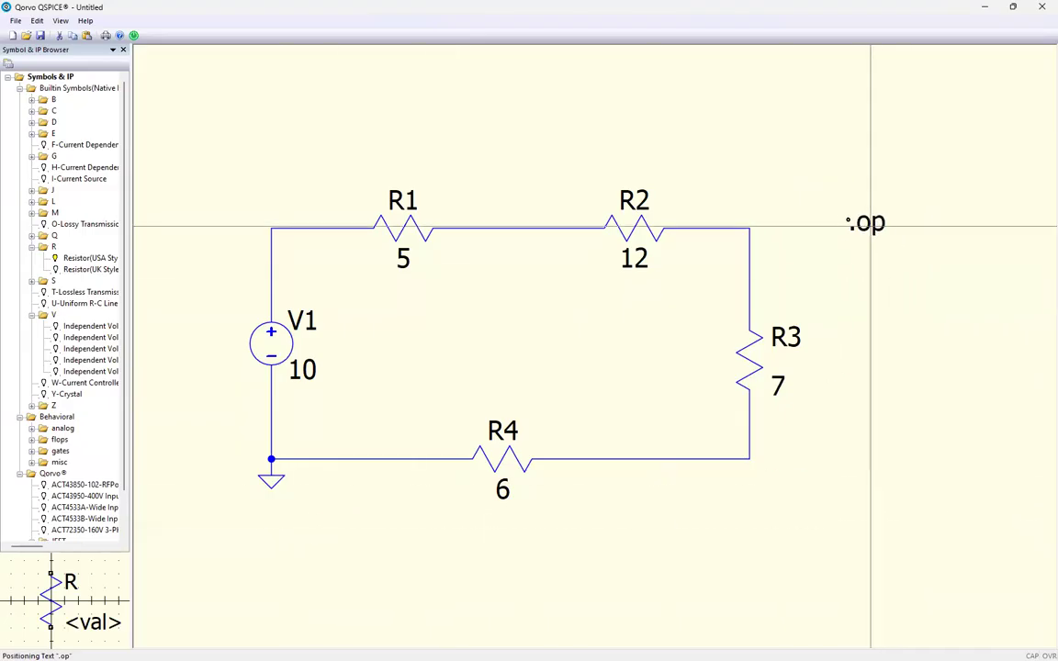
left_click(869, 223)
scroll(818, 381, "up", 1)
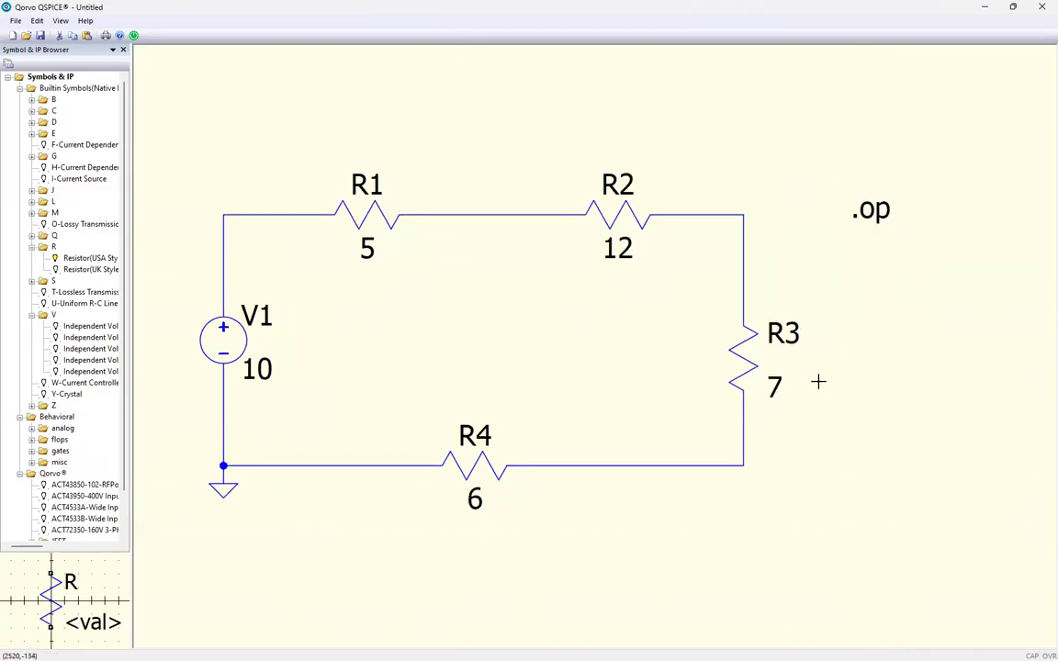
scroll(694, 260, "down", 2)
scroll(772, 348, "up", 2)
scroll(796, 387, "up", 1)
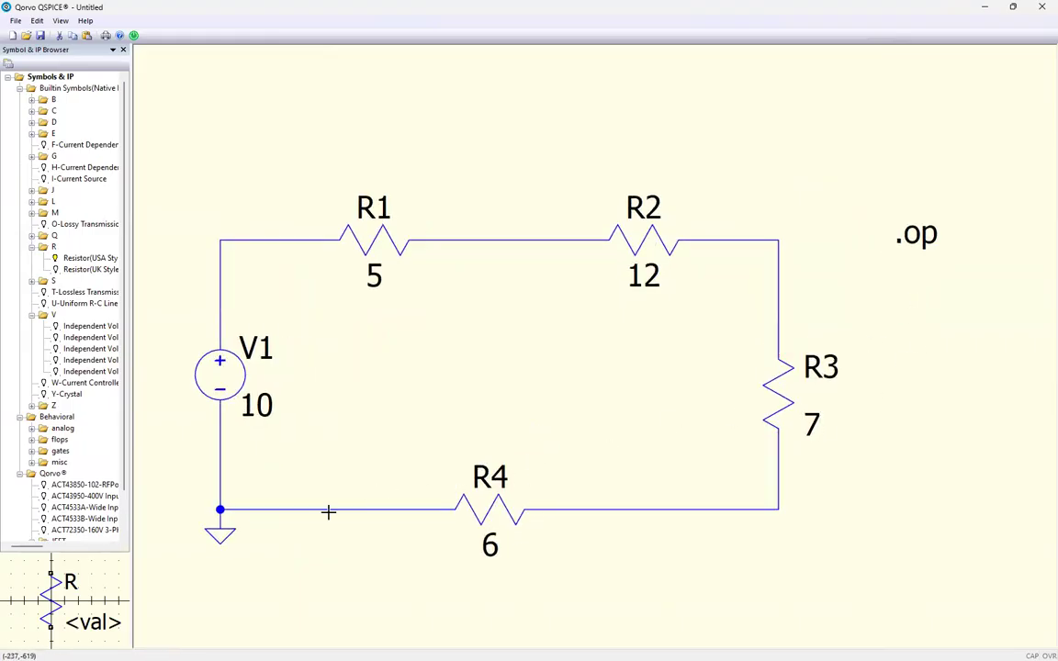
scroll(328, 509, "up", 1)
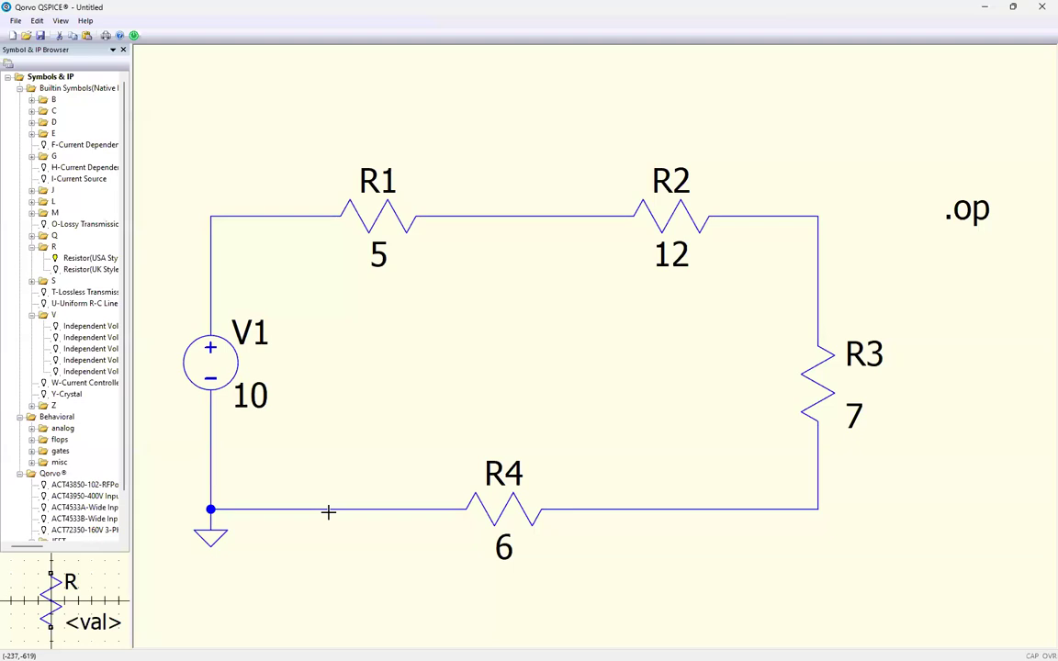
Run the .op simulation, then clear the browser and TeXworks windows to bring the QSPICE schematic forward
left_click(134, 36)
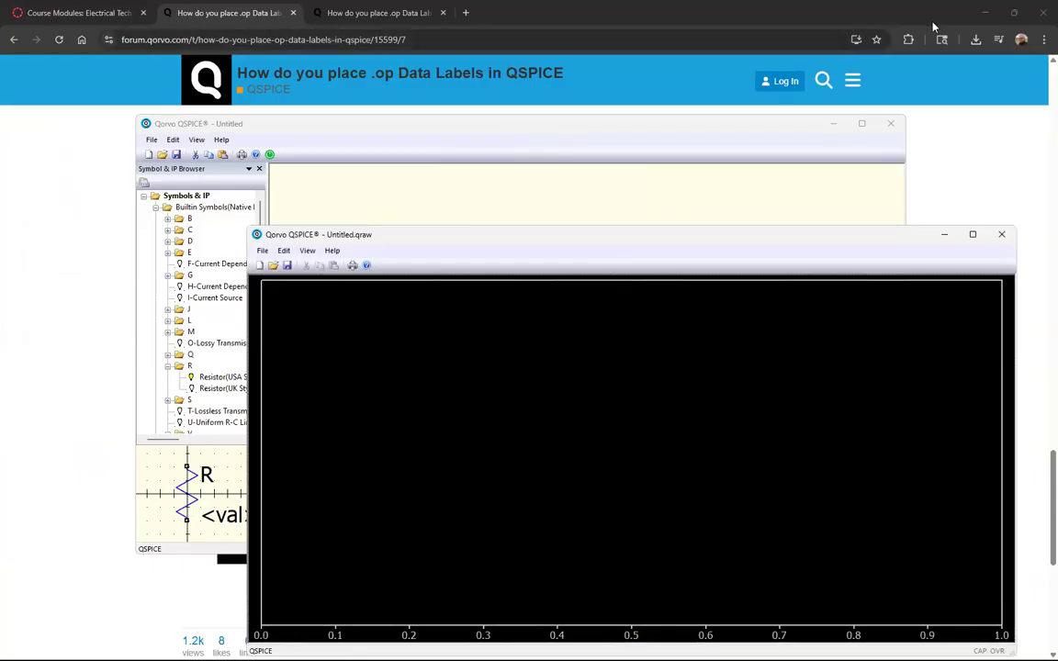
left_click(984, 14)
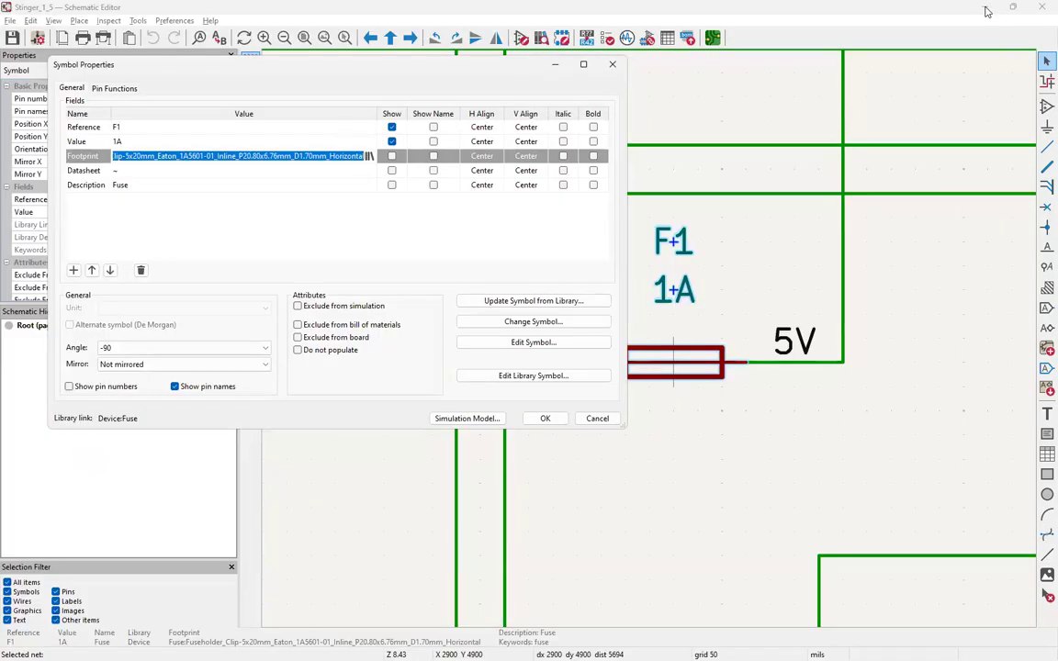
key("Return")
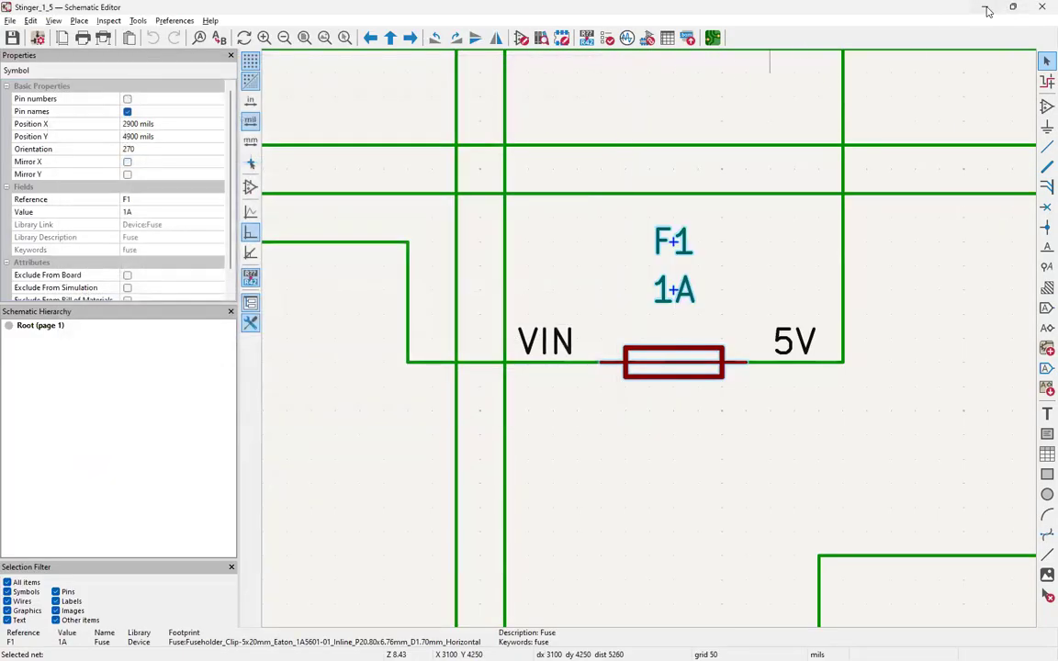
left_click(977, 17)
left_click(356, 23)
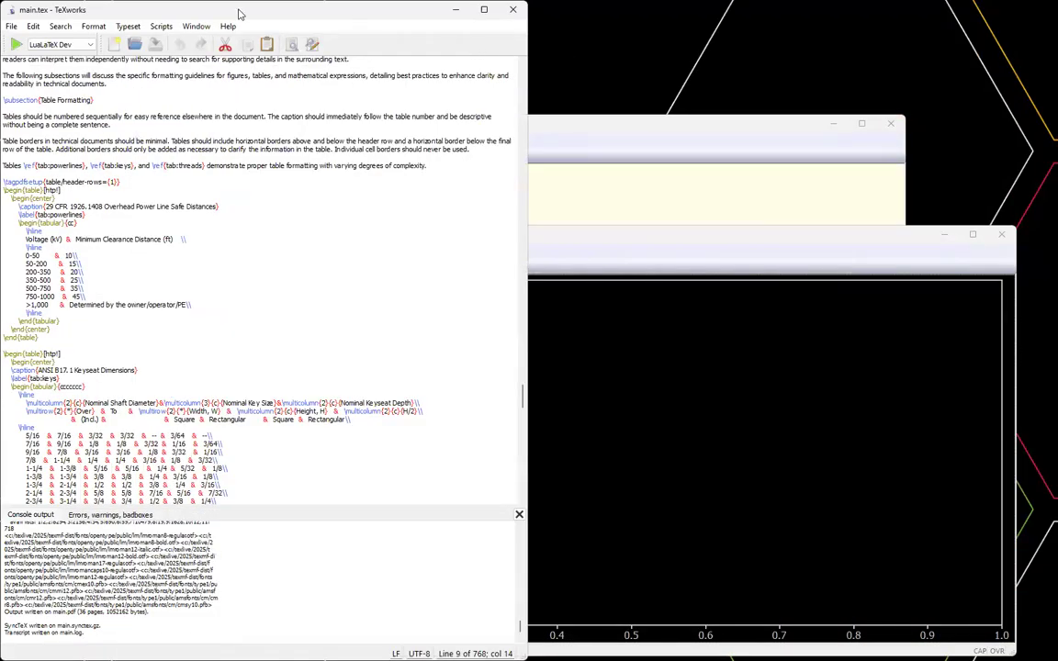
left_click(456, 9)
left_click(475, 124)
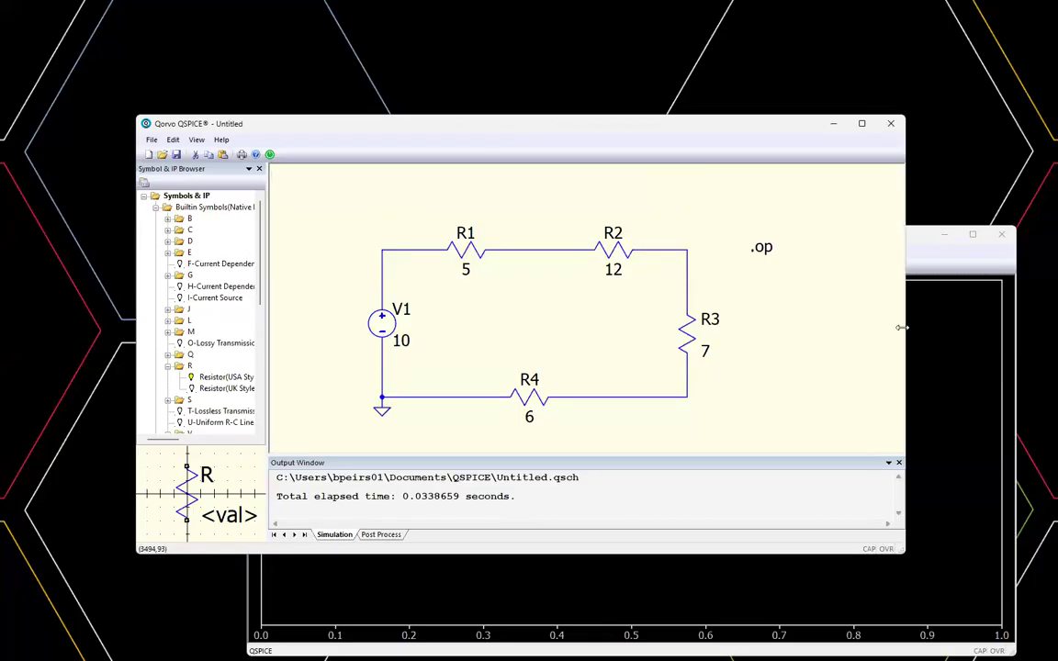
Arrange the empty Untitled.qraw waveform window beside the simulated series-loop schematic
mouse_move(598, 657)
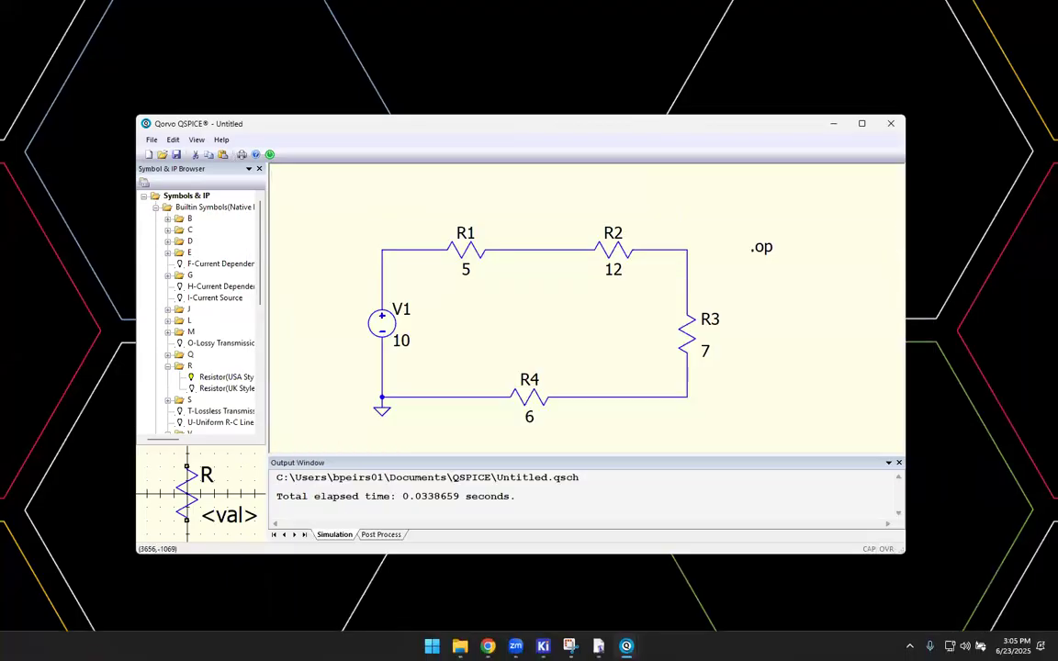
mouse_move(626, 646)
left_click(680, 592)
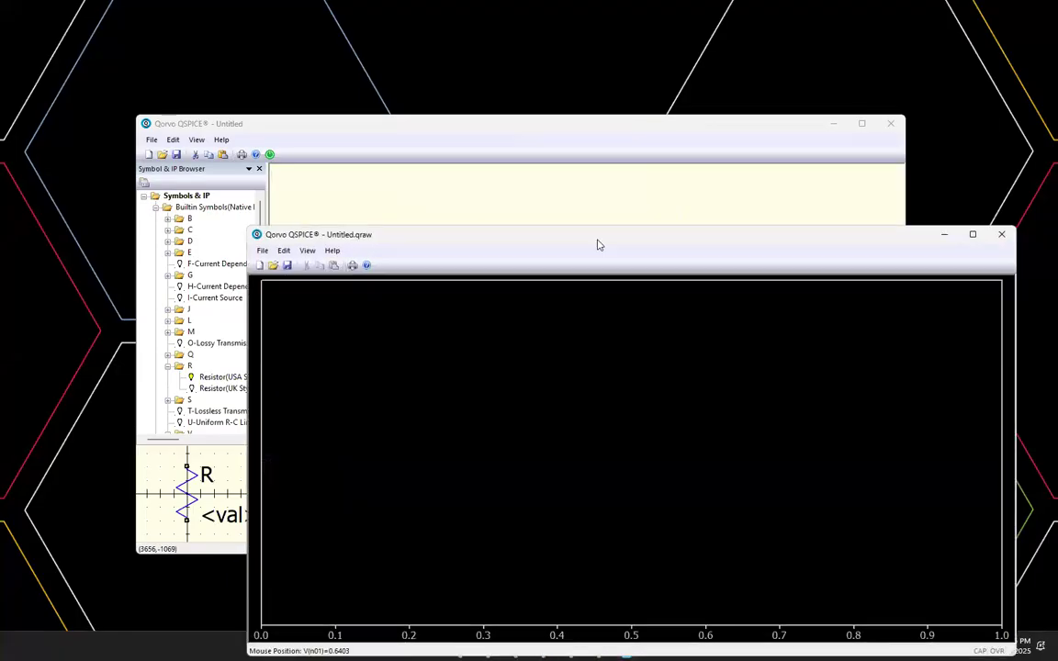
left_click(533, 128)
left_click_drag(533, 128, 408, 35)
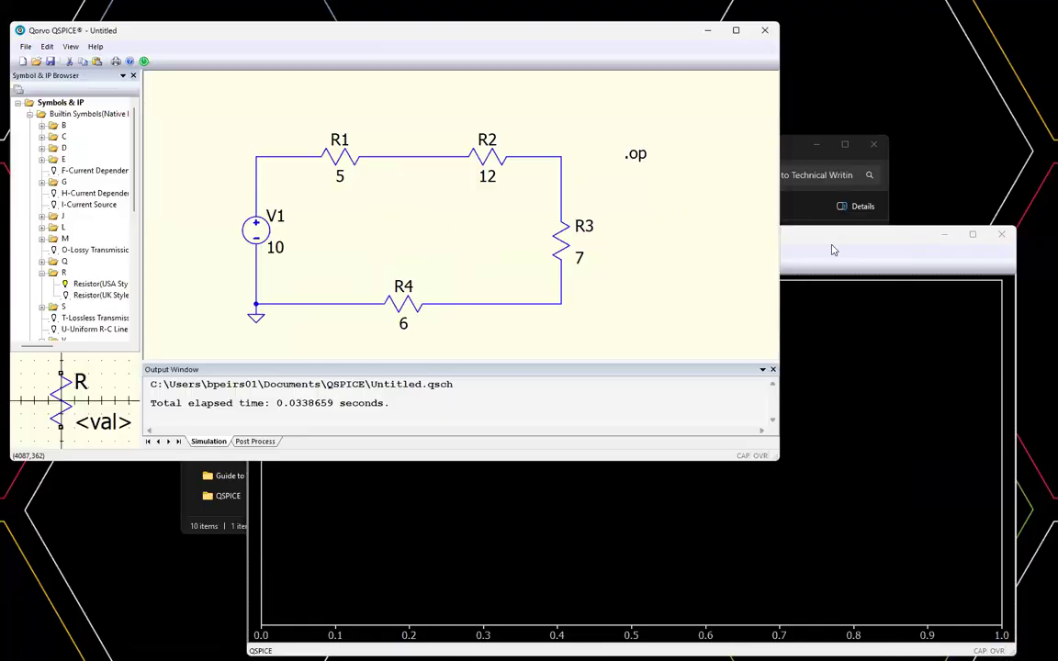
left_click(843, 241)
left_click_drag(843, 242, 896, 240)
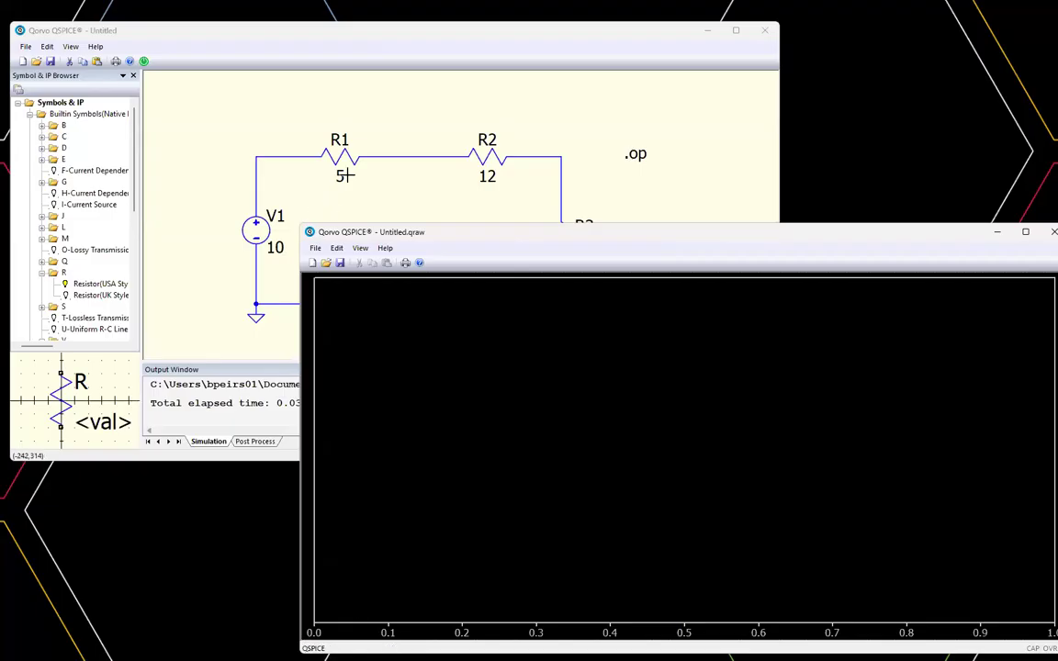
Probe the wires between resistors to plot V(n02), V(n03) and V(n04)
left_click(508, 33)
left_click(941, 297)
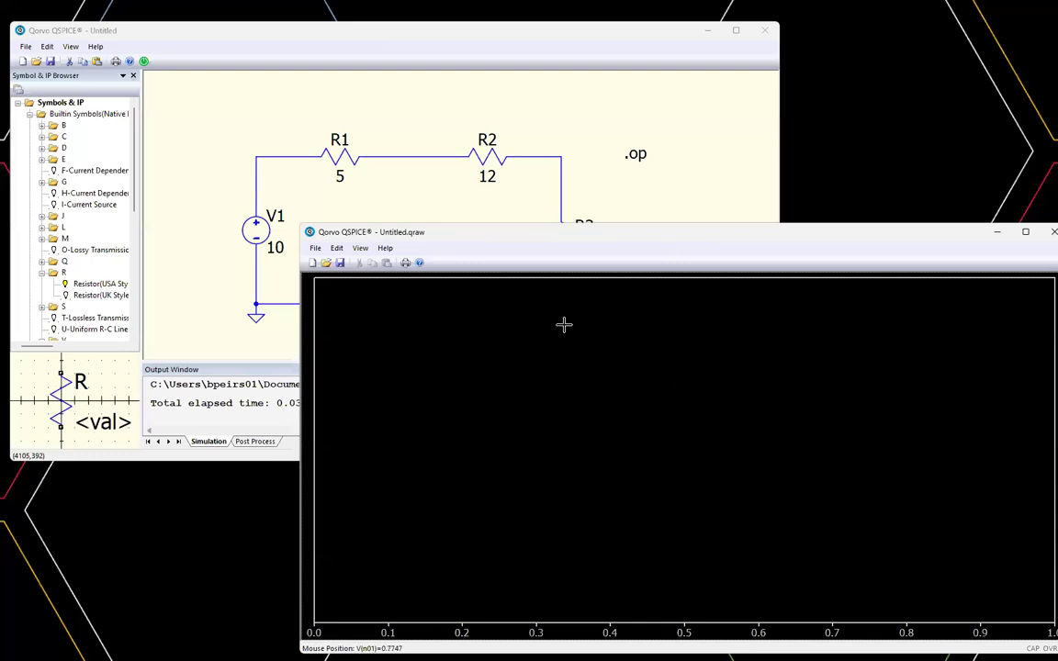
left_click(374, 37)
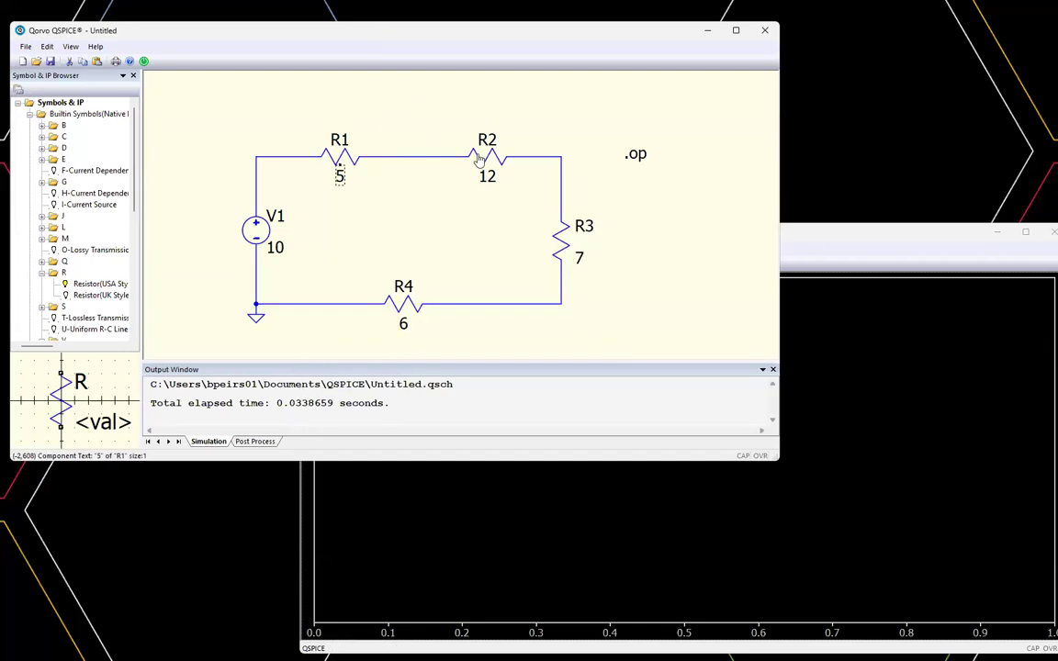
mouse_move(530, 162)
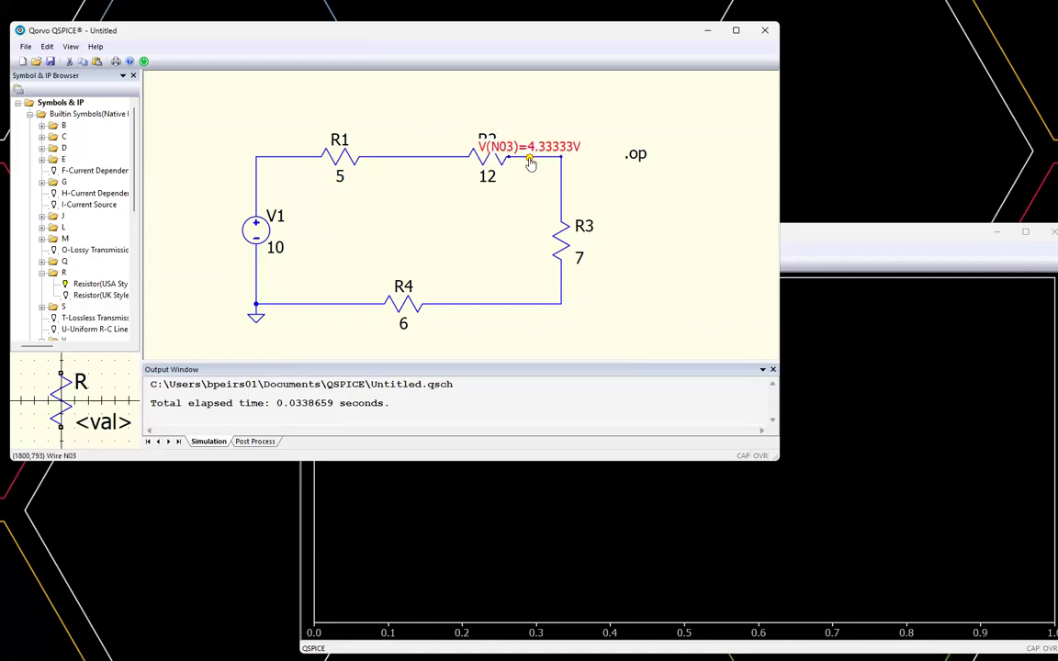
left_click(391, 163)
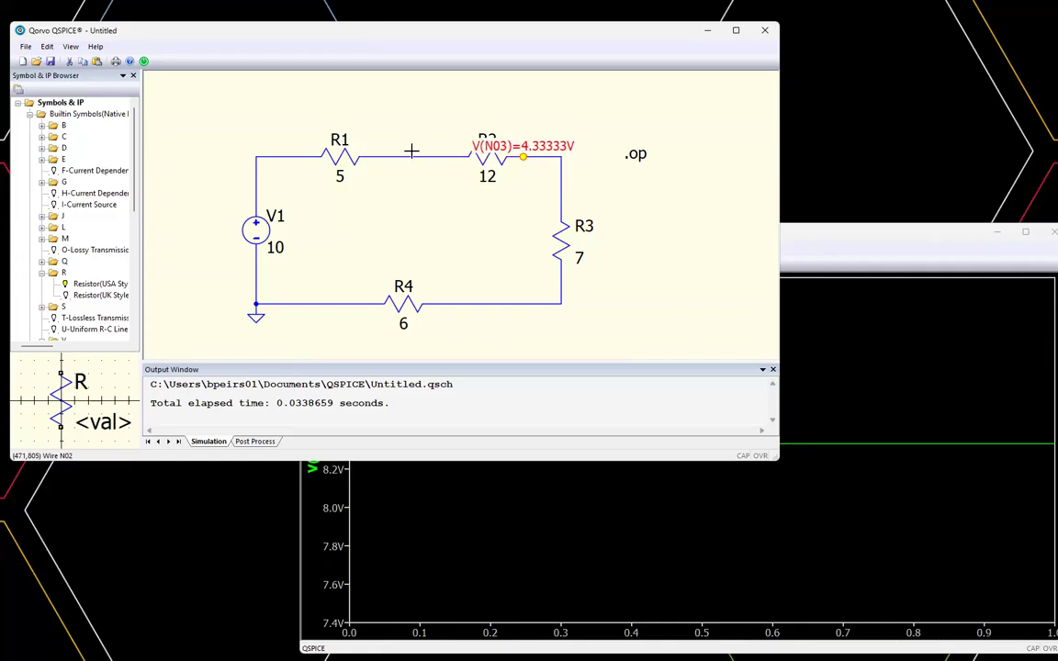
mouse_move(411, 163)
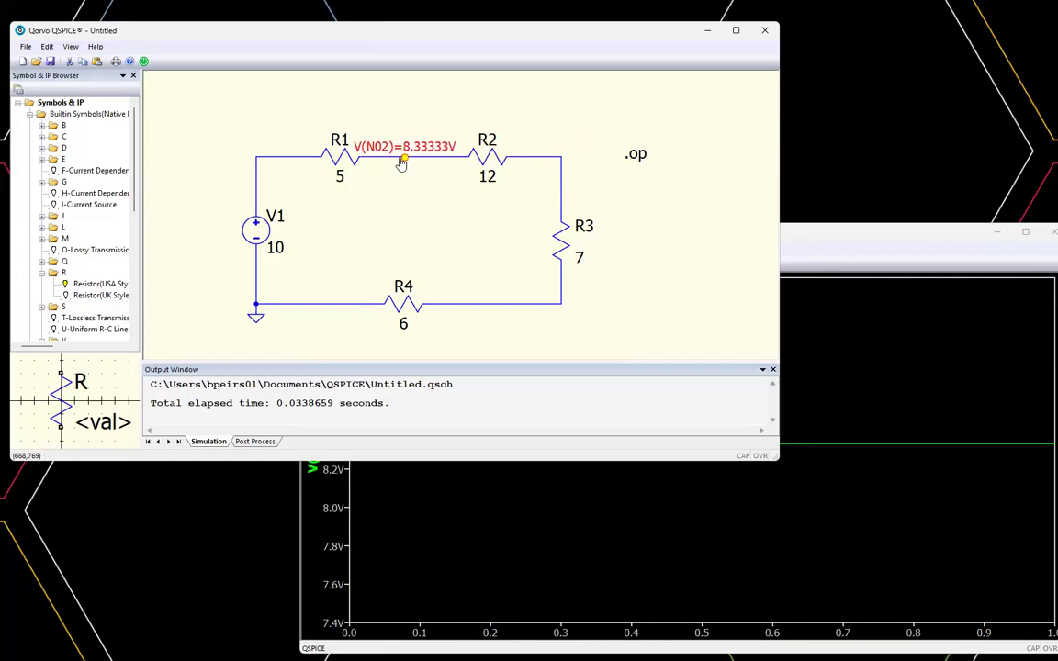
mouse_move(353, 154)
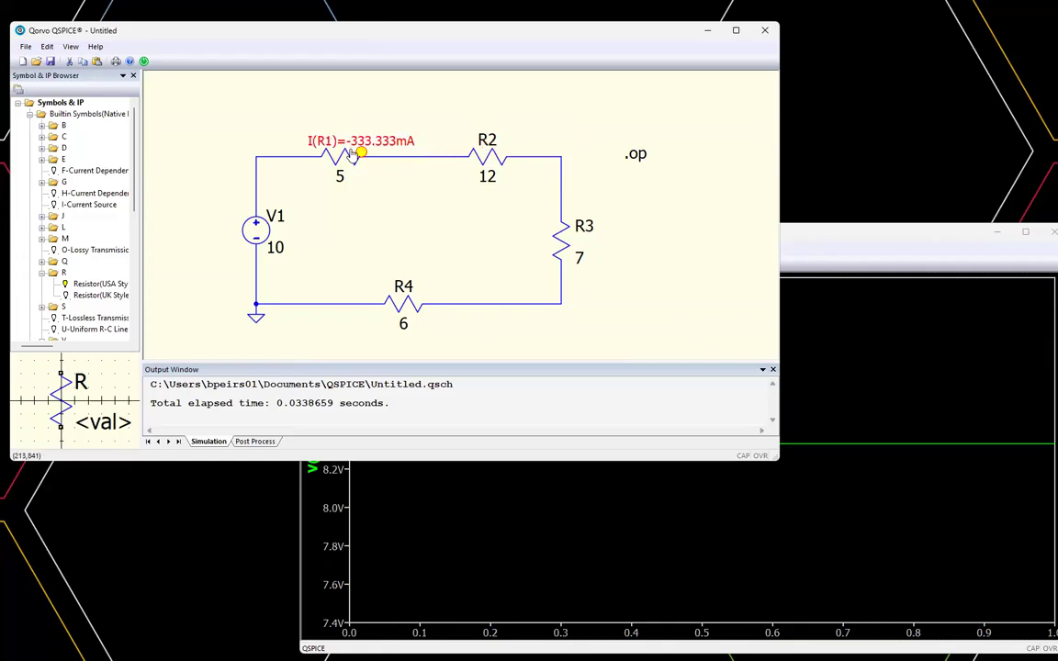
left_click(550, 158)
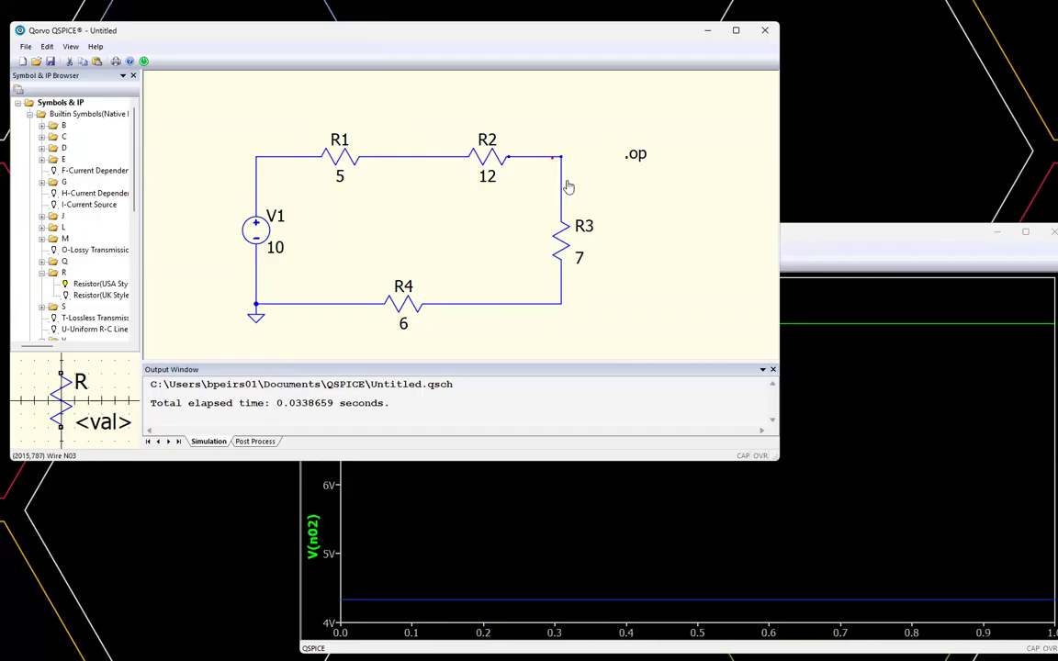
left_click(561, 305)
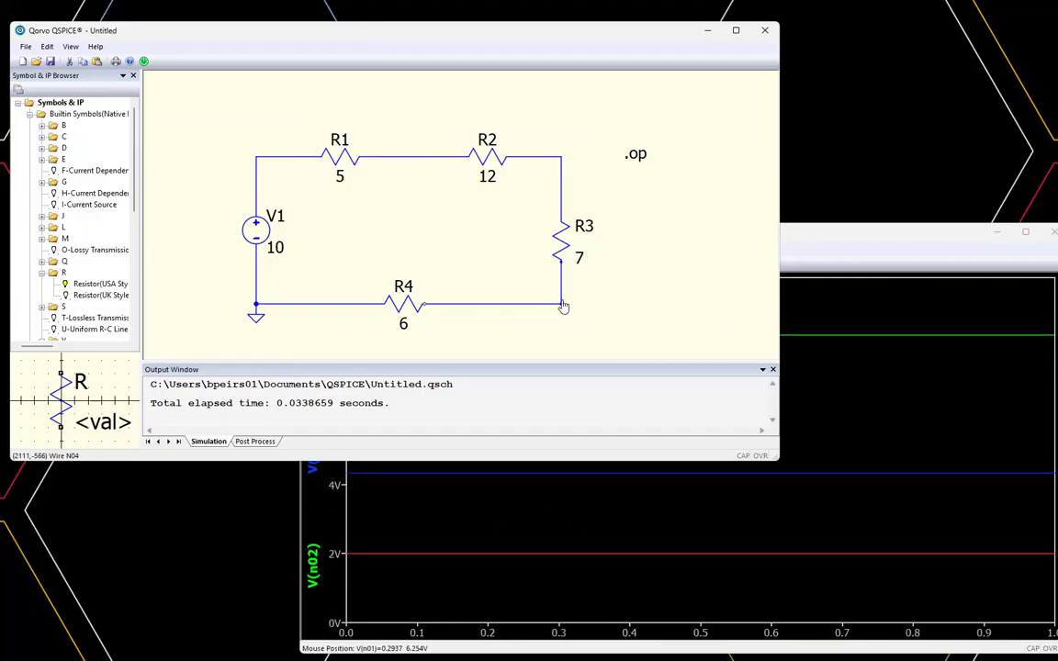
Check the traces, re-probe node N02 between R1 and R2, and close the waveform plot
left_click(825, 236)
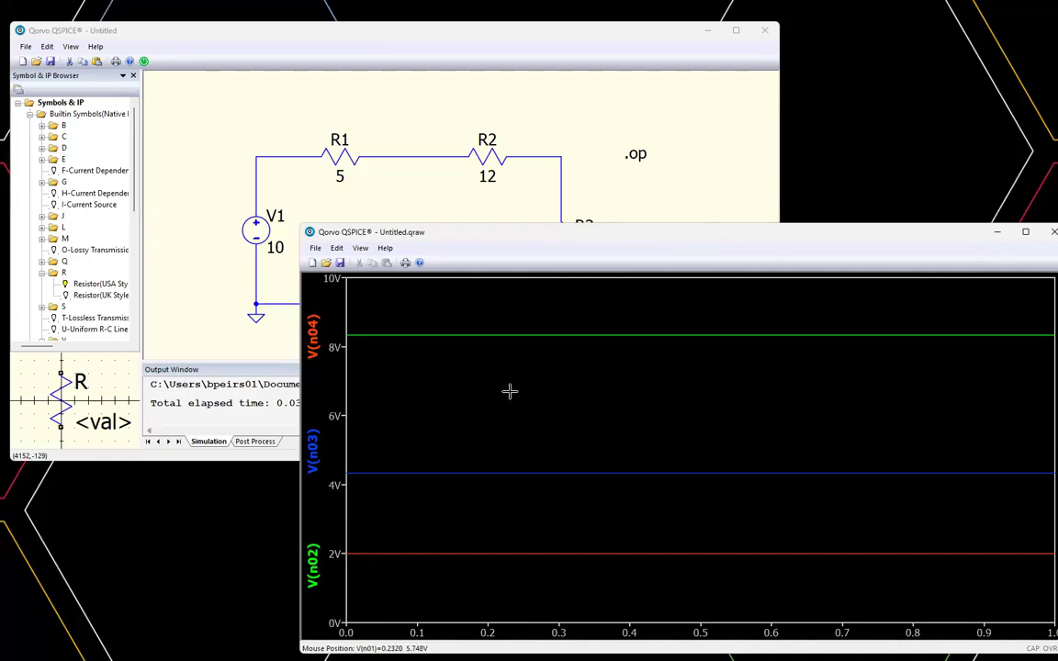
left_click(460, 151)
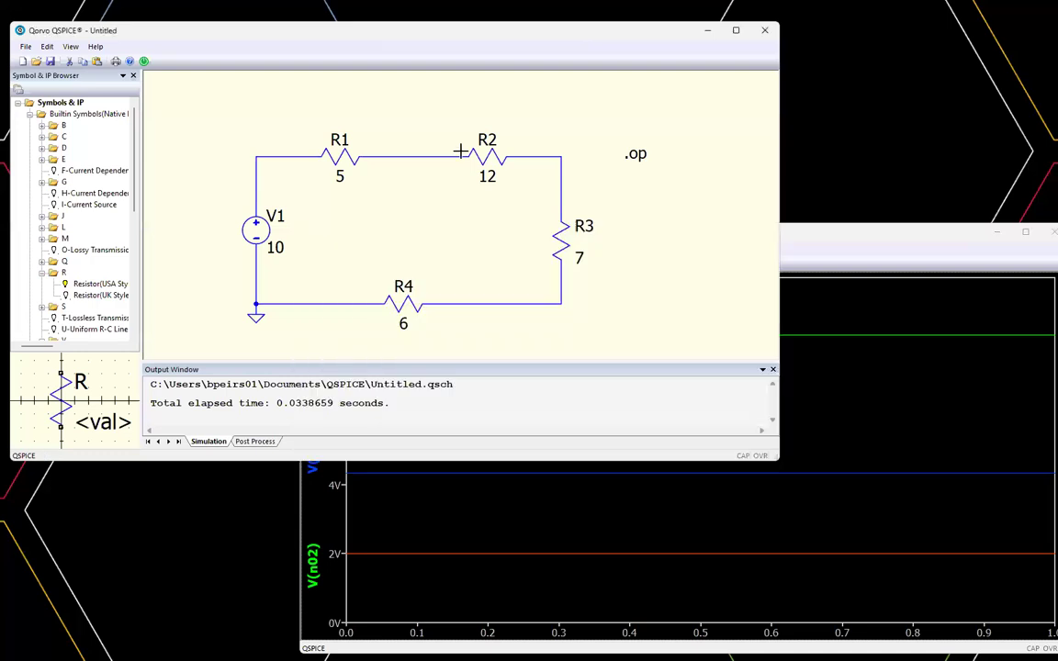
left_click(417, 161)
left_click(816, 232)
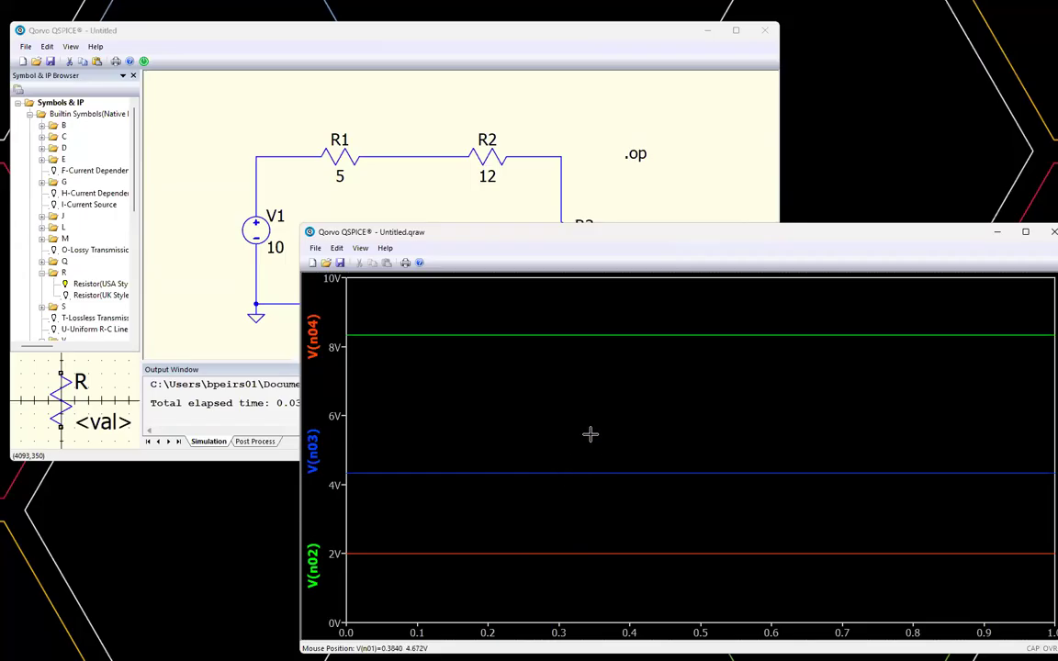
left_click(401, 37)
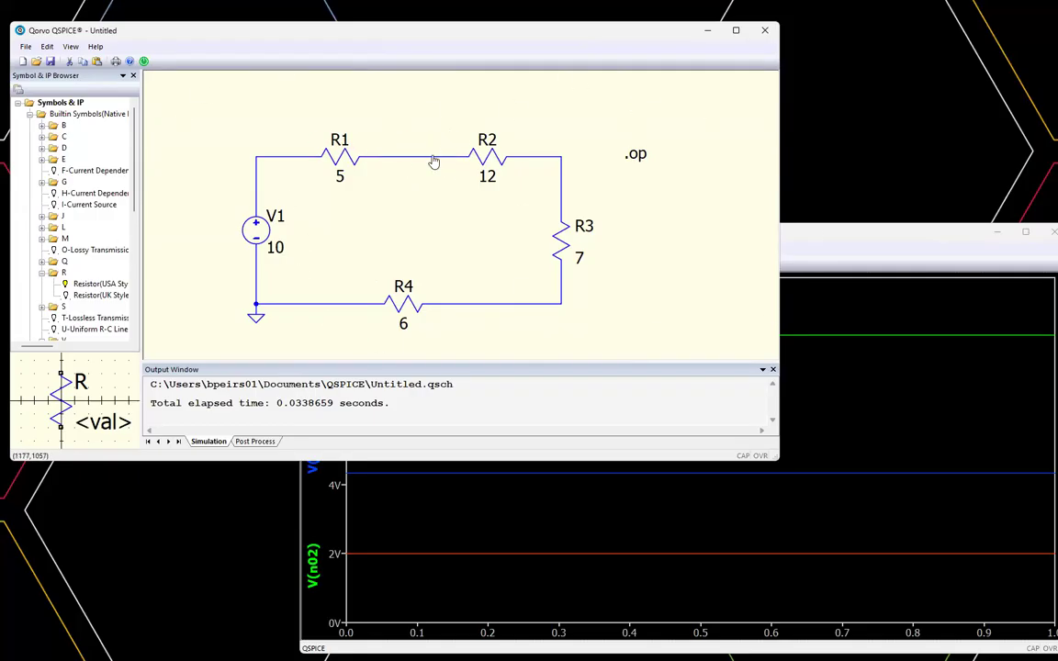
mouse_move(434, 160)
left_click(326, 177)
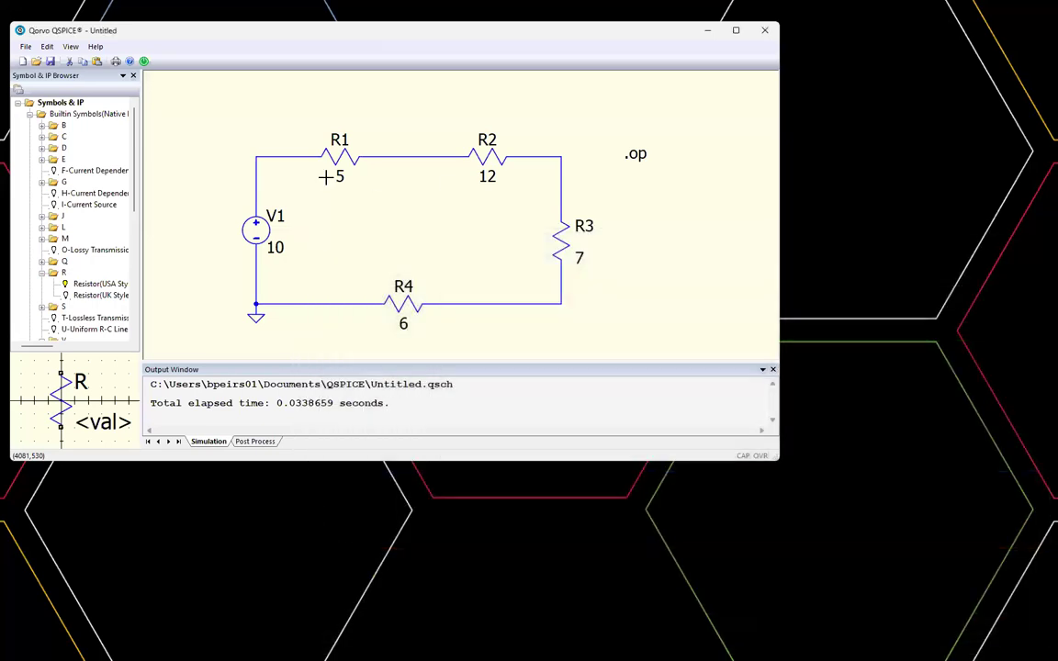
Label the R1–R2 wire N02 and the R2–R3 wire N04
right_click(410, 163)
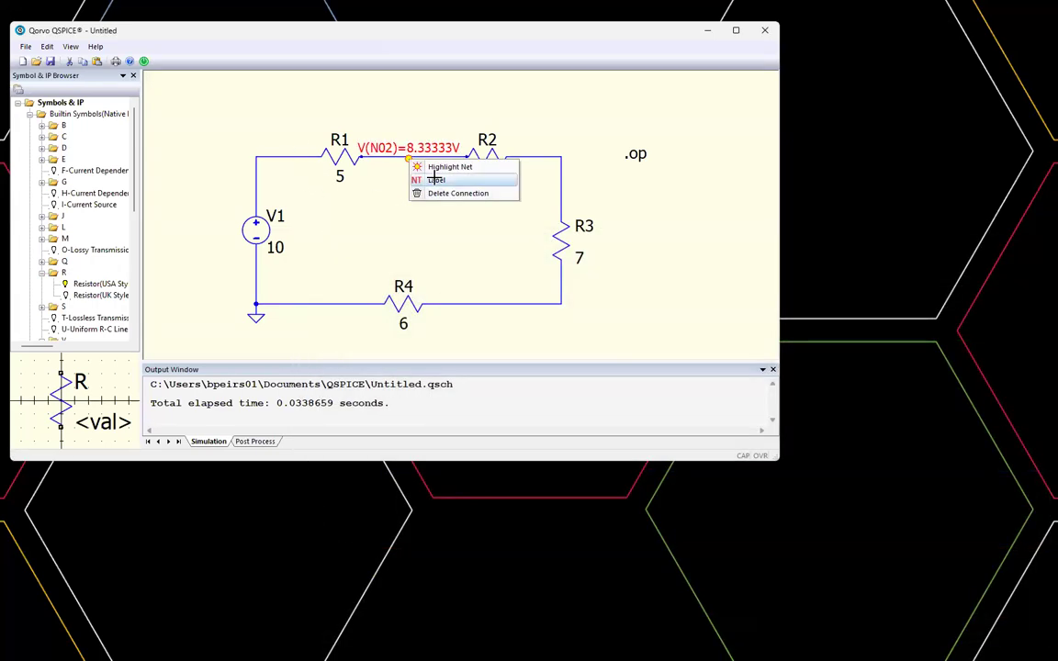
left_click(435, 179)
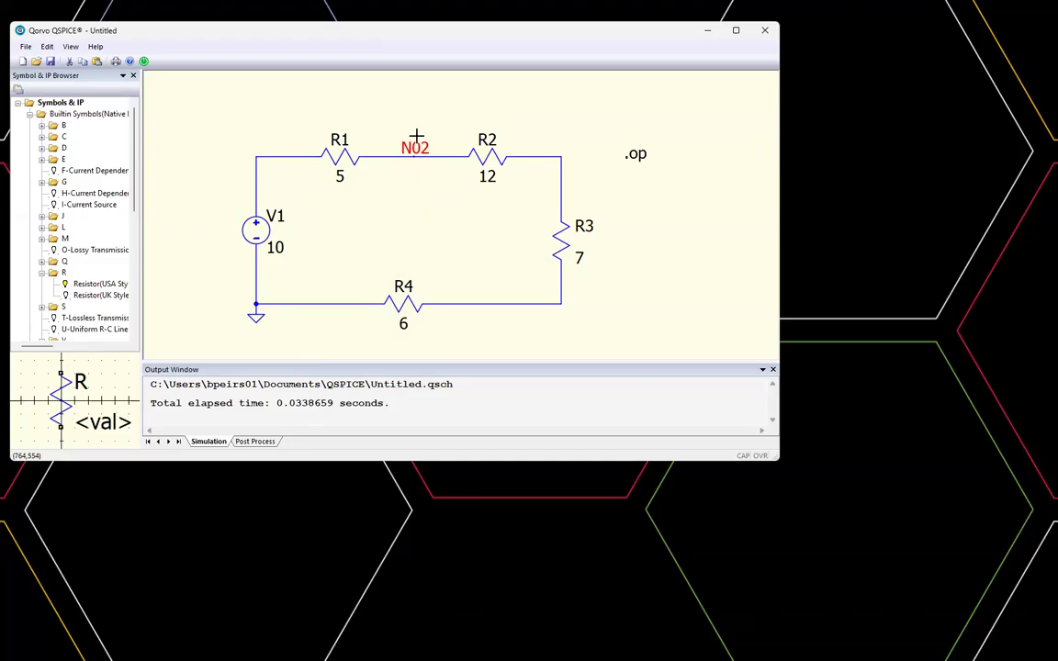
right_click(549, 163)
left_click(562, 177)
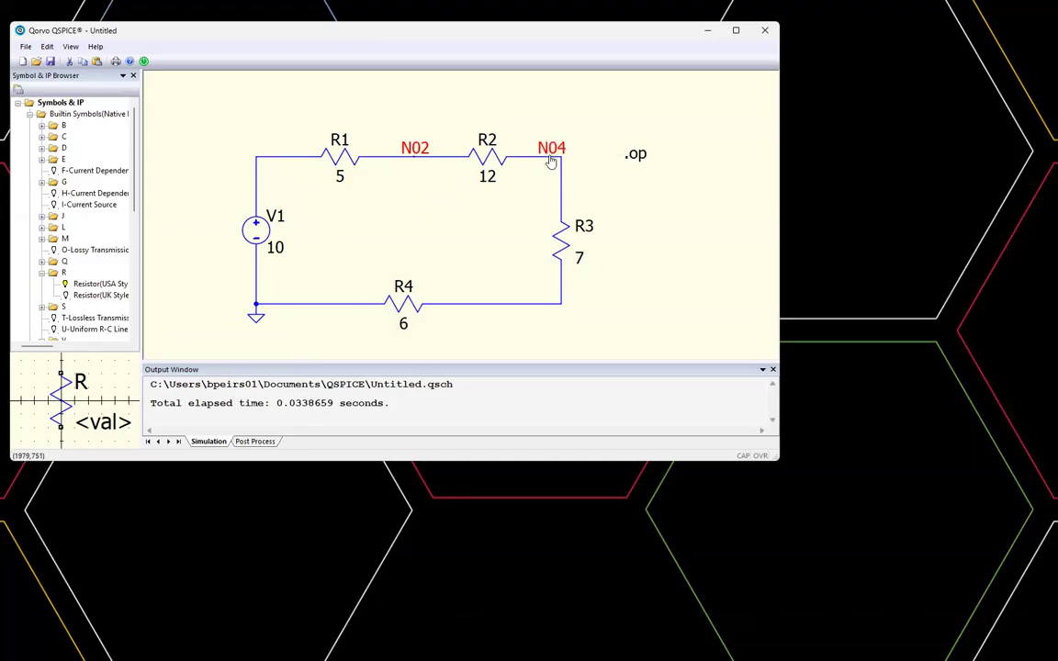
left_click(561, 173)
Label the bottom R3–R4 wire N06 and V1's top wire N07, leaving ground unlabeled
right_click(499, 305)
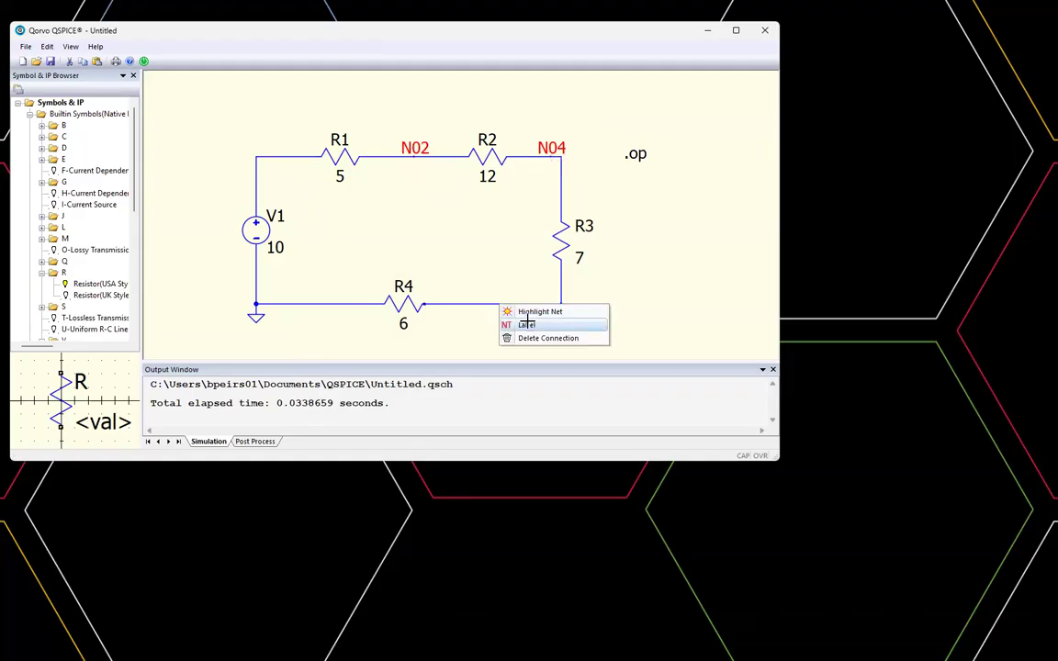
left_click(527, 325)
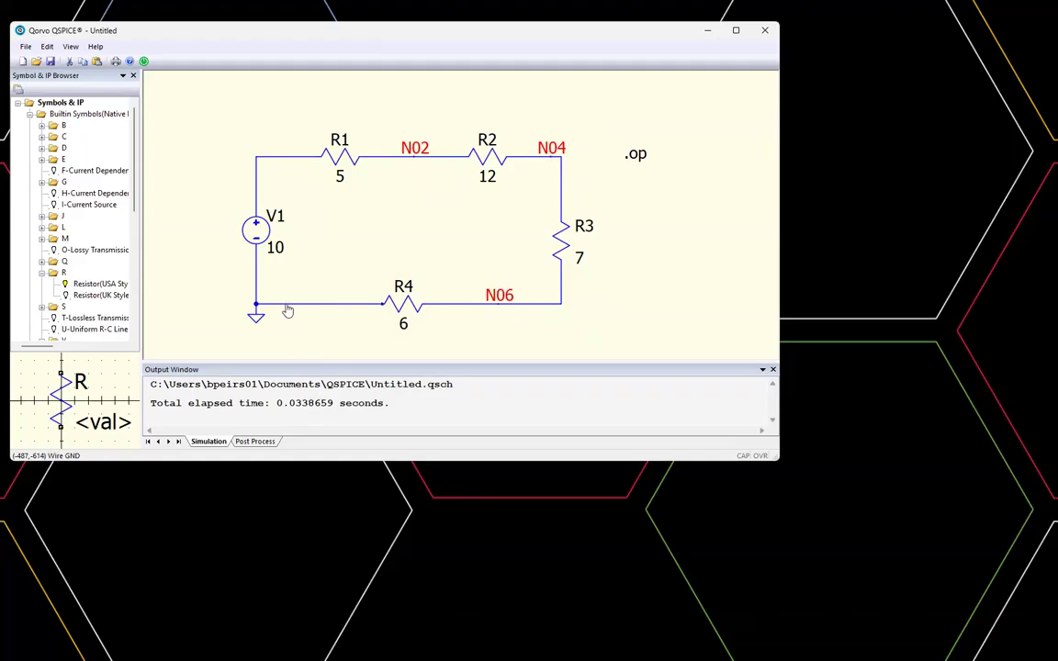
right_click(285, 310)
left_click(314, 323)
key("Escape")
right_click(260, 192)
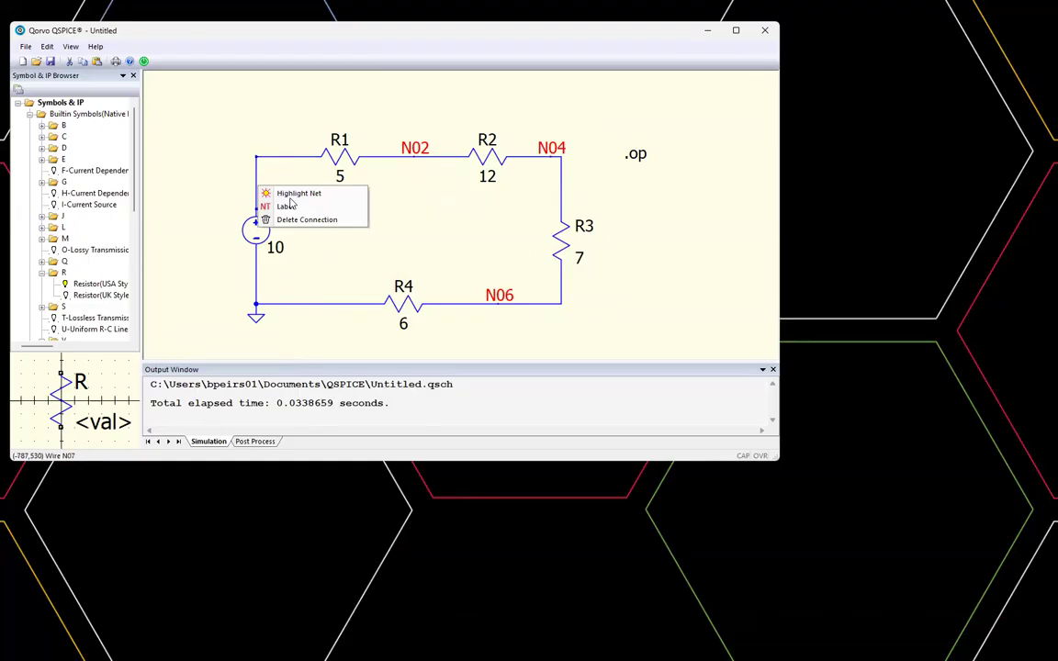
left_click(288, 206)
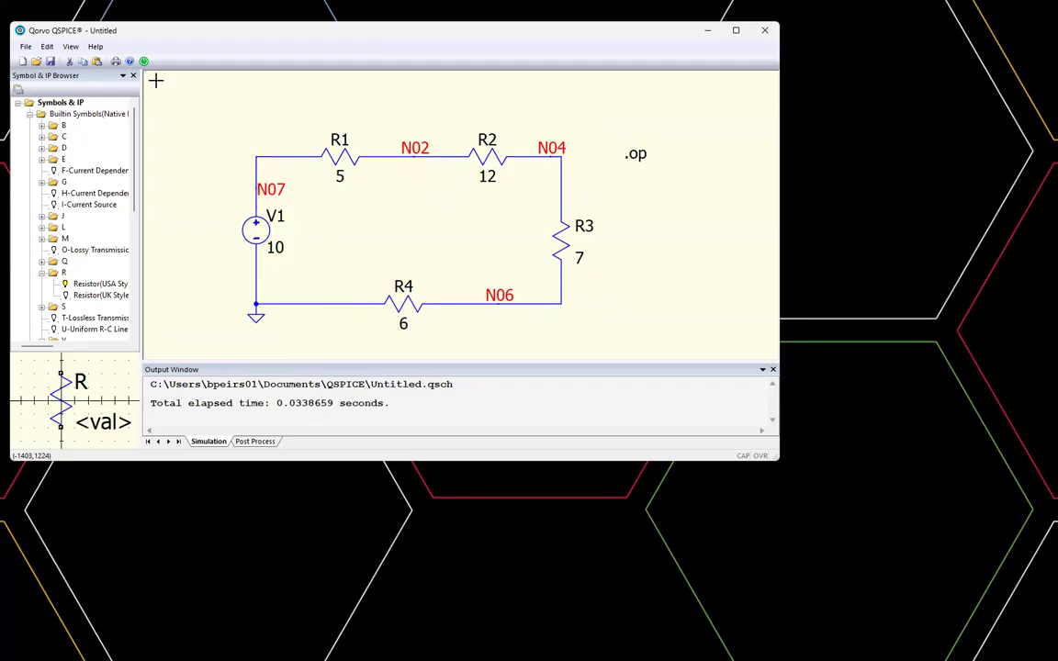
Re-run the .op simulation and plot V(n07), V(n02), V(n04) and V(n06)
left_click(131, 59)
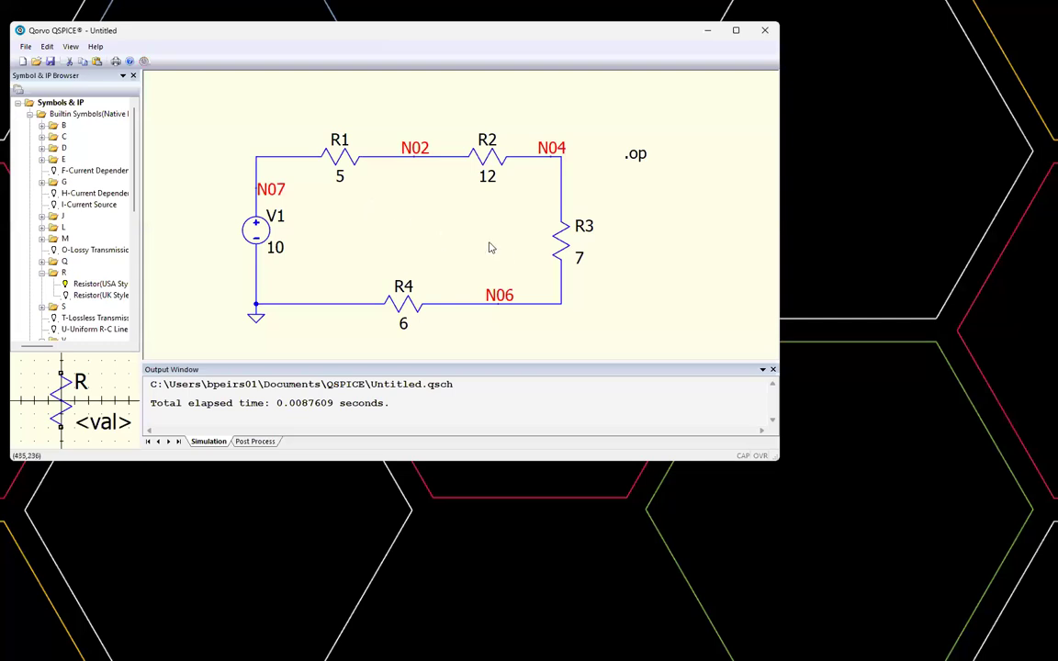
left_click(559, 273)
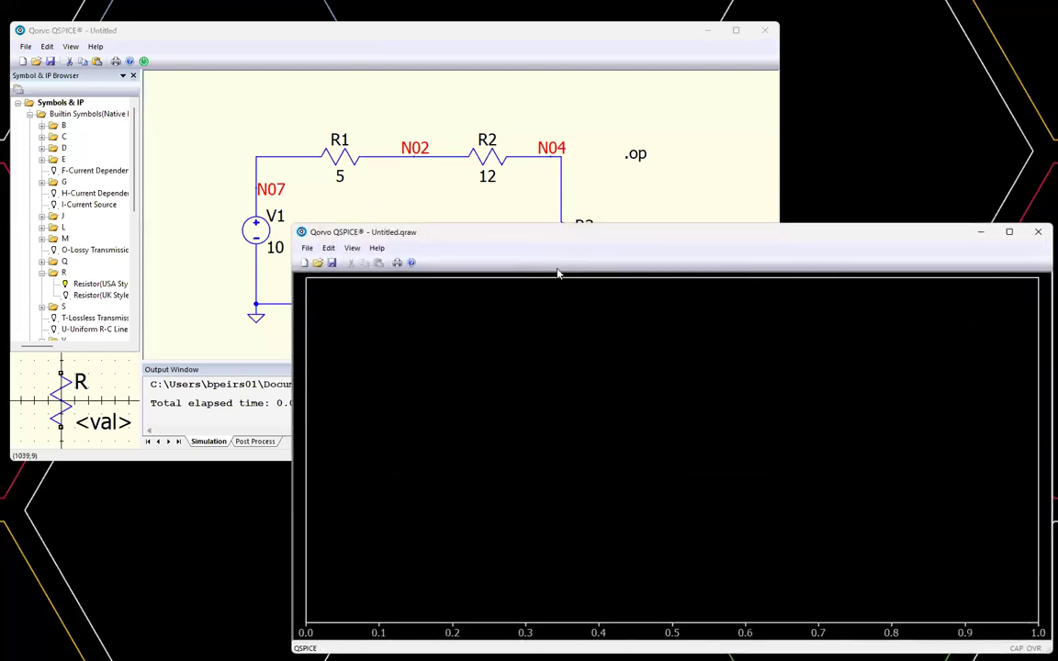
left_click(257, 183)
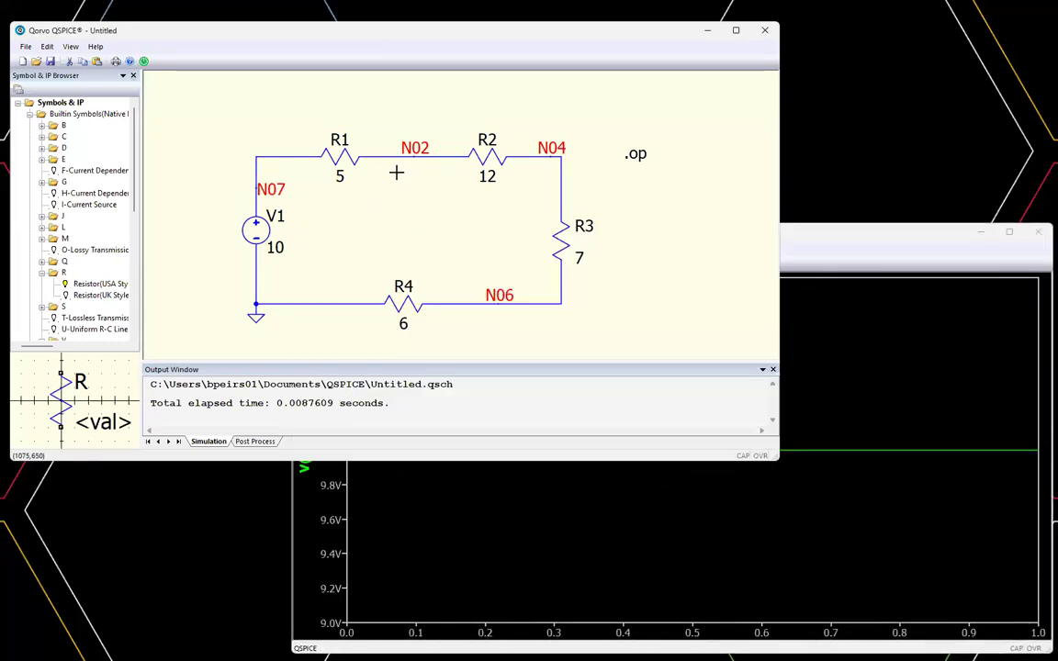
left_click(385, 159)
left_click(526, 163)
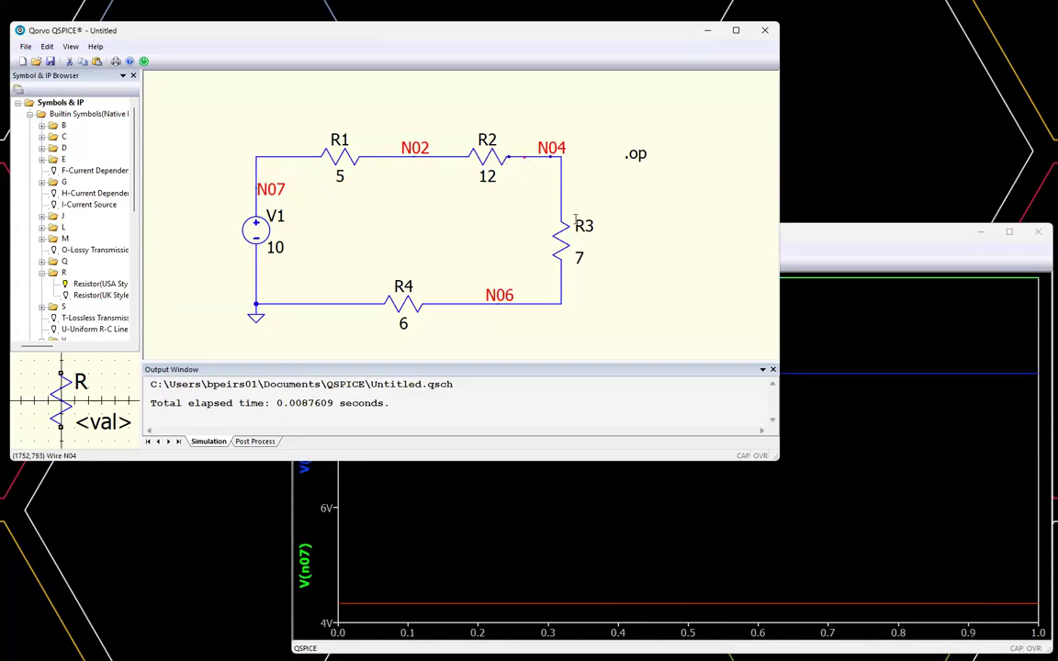
left_click(551, 307)
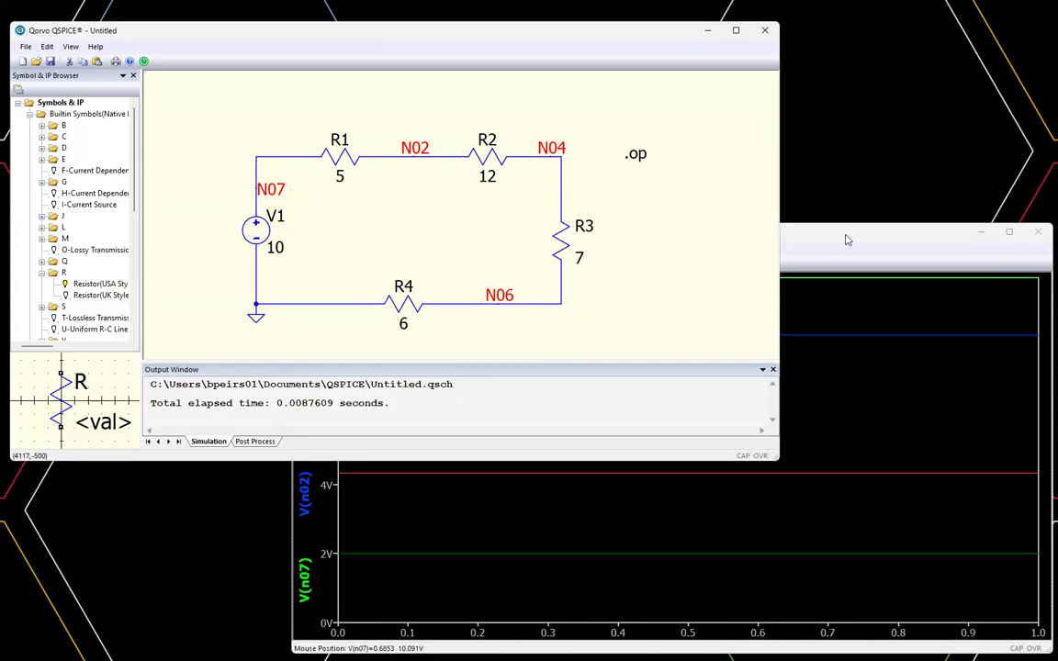
Move the waveform plot aside to view the circuit, then back over the schematic
left_click(597, 500)
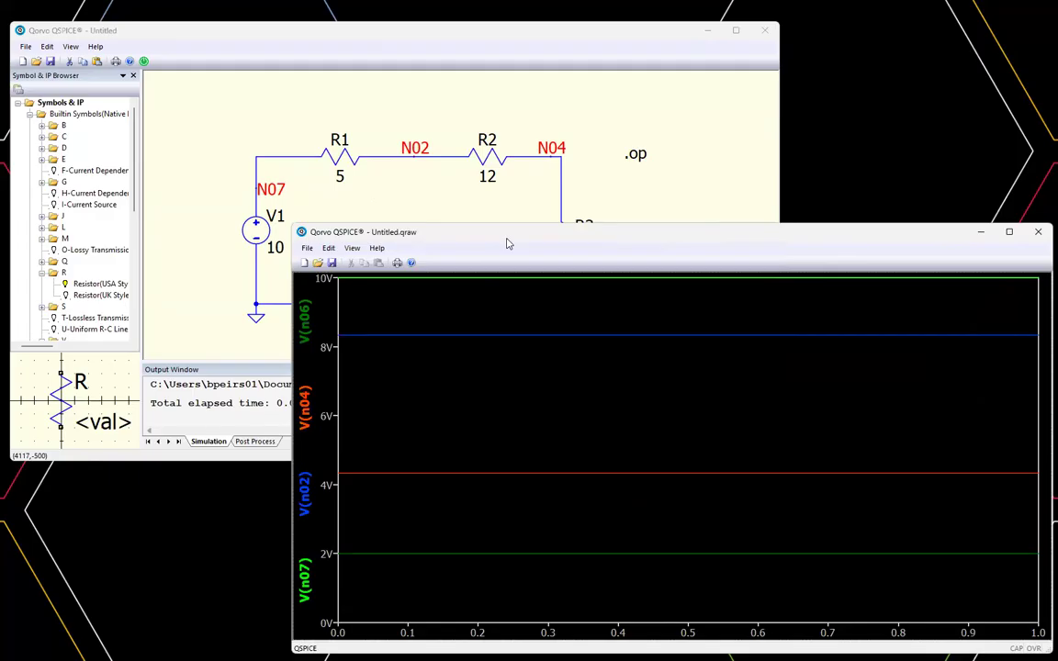
left_click_drag(507, 243, 485, 224)
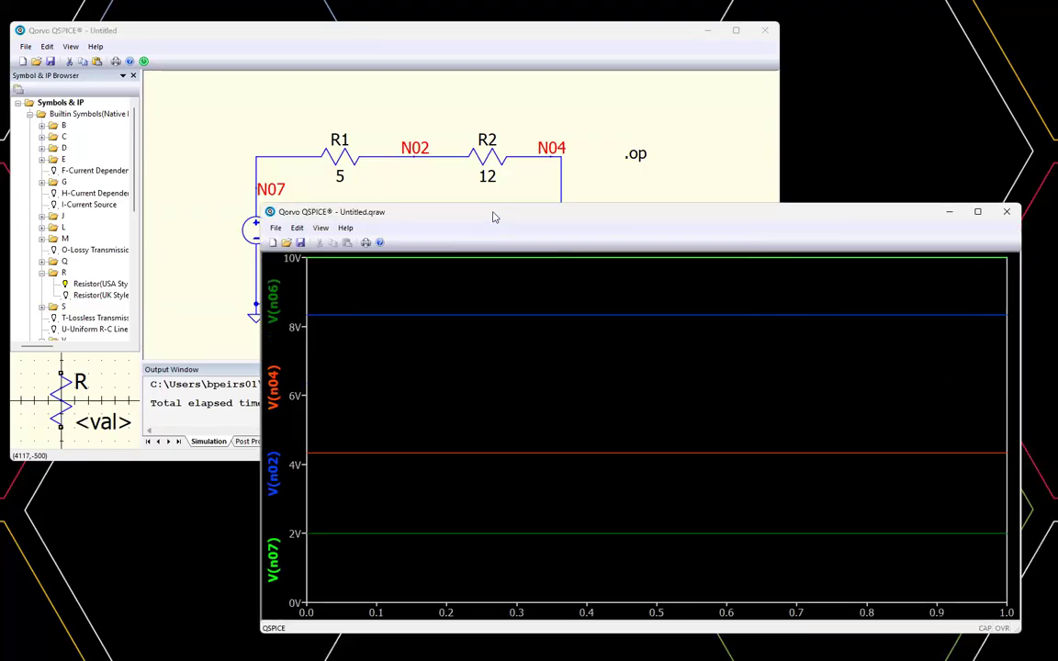
left_click_drag(493, 217, 592, 246)
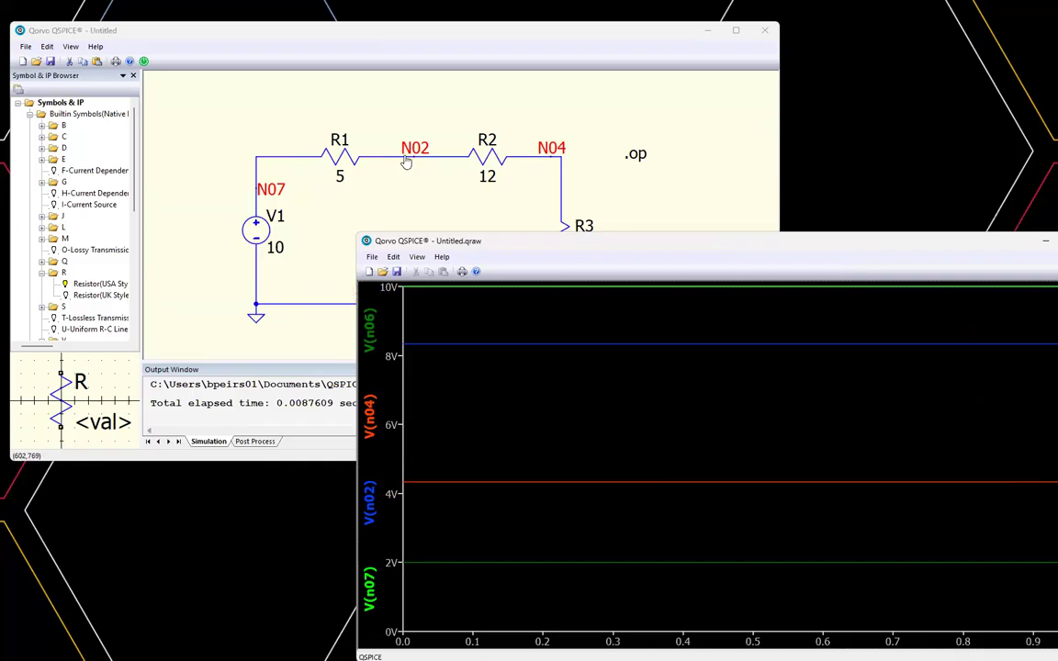
mouse_move(405, 163)
left_click_drag(569, 175, 425, 190)
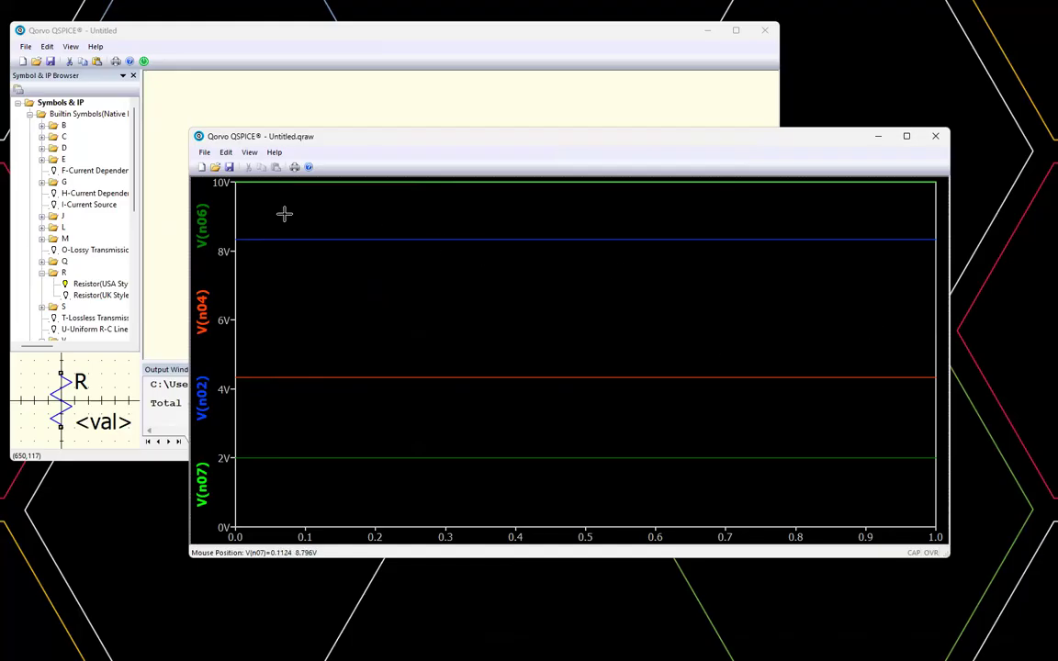
Export the operating-point data to Untitled.txt and review values such as P(R2) 1.33333
left_click(204, 151)
mouse_move(226, 151)
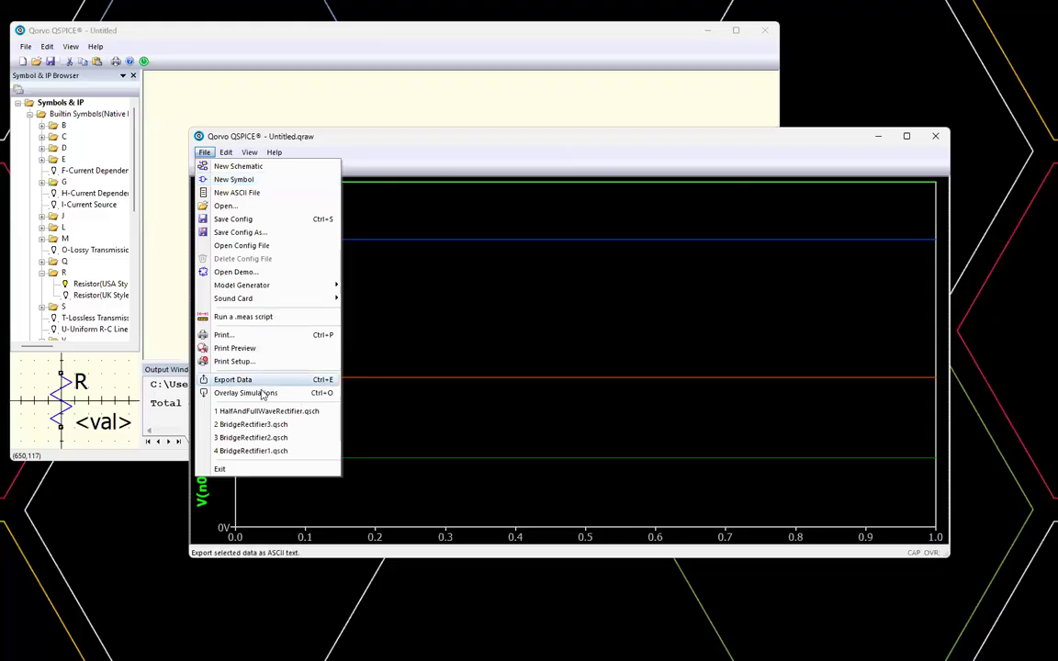
left_click(260, 379)
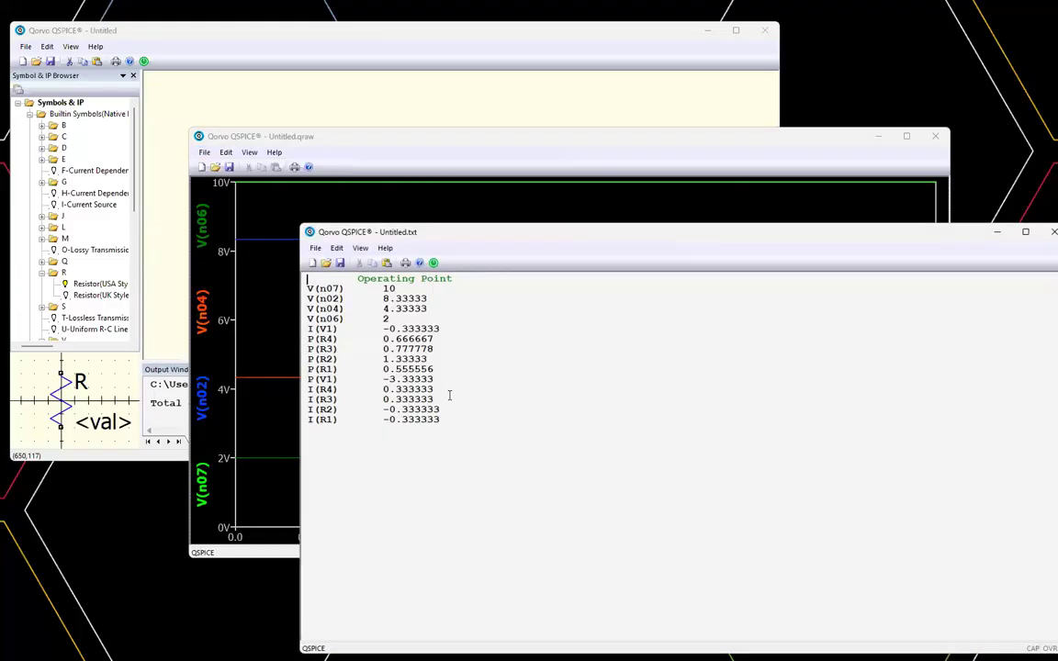
left_click_drag(439, 420, 309, 289)
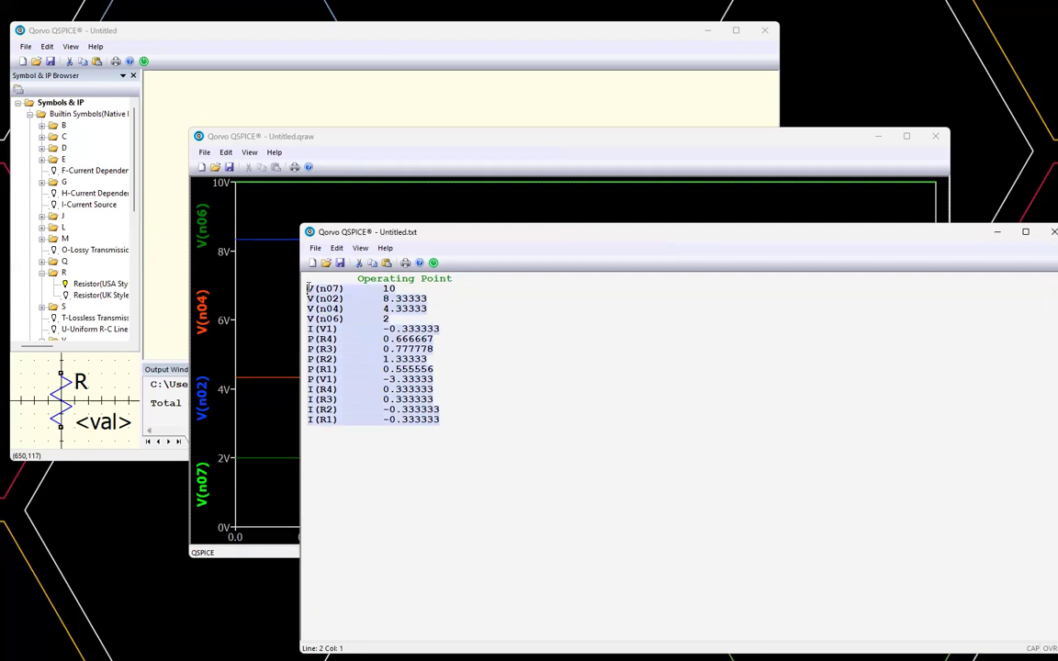
left_click(404, 145)
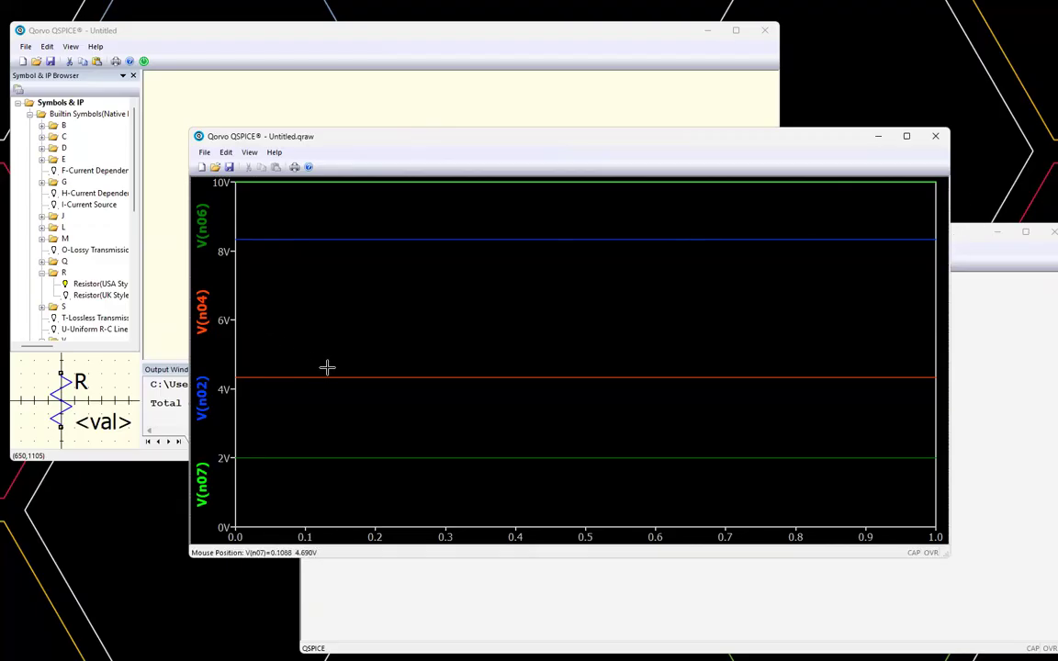
left_click(961, 239)
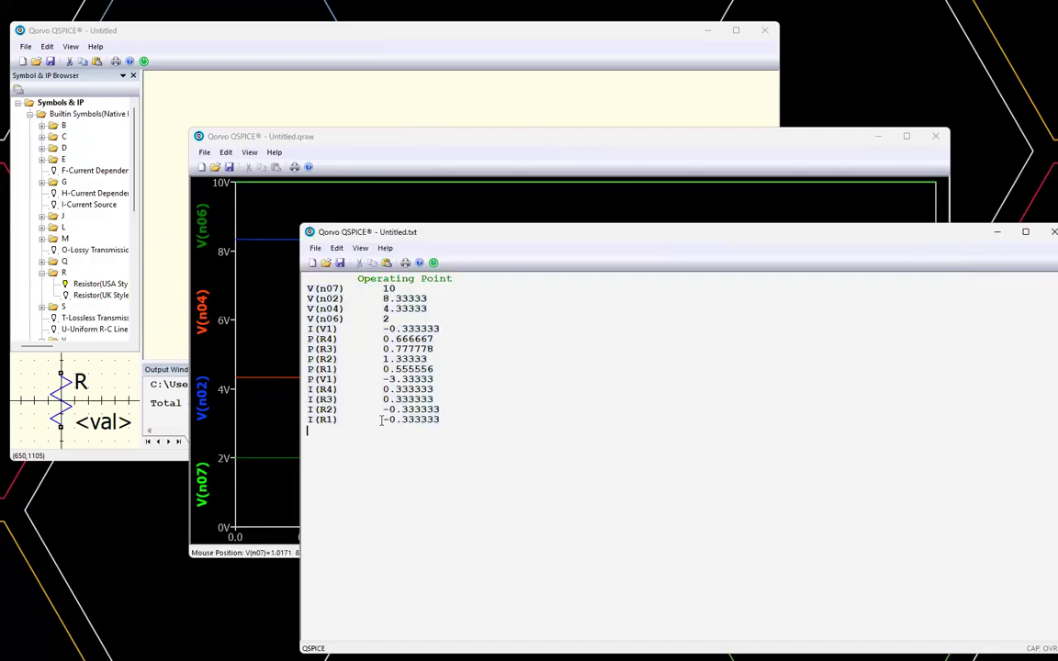
left_click_drag(460, 427, 307, 288)
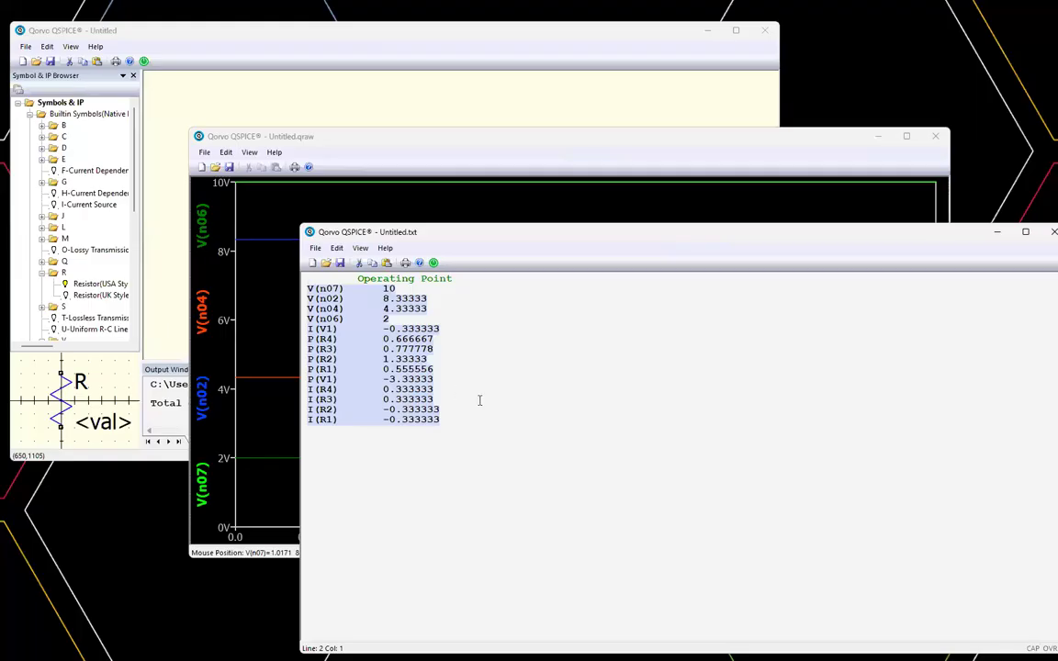
left_click(447, 385)
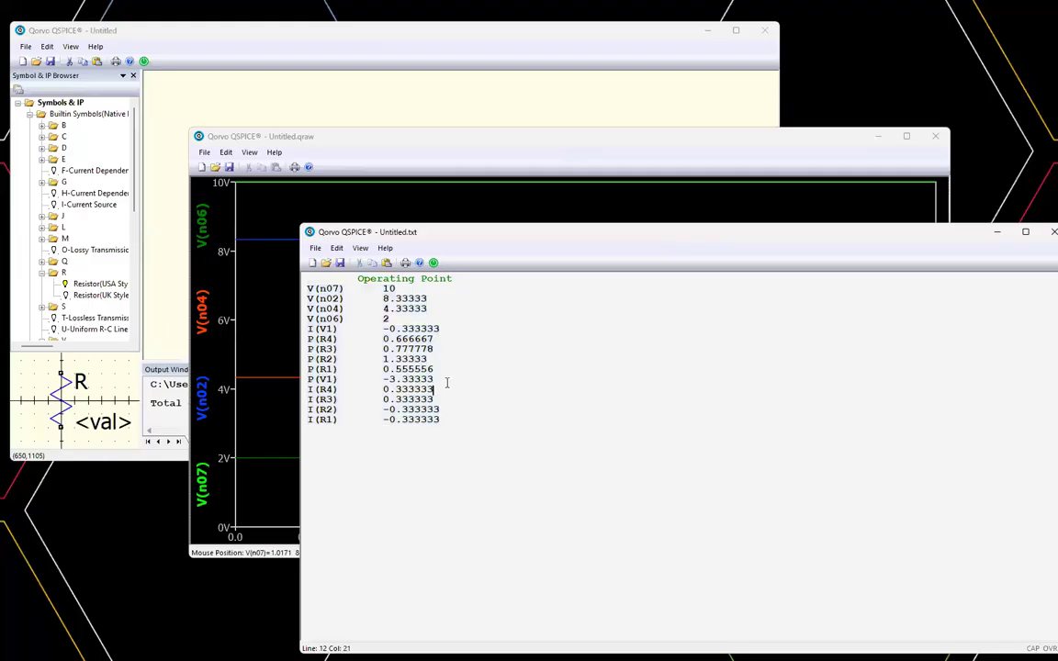
left_click(407, 359)
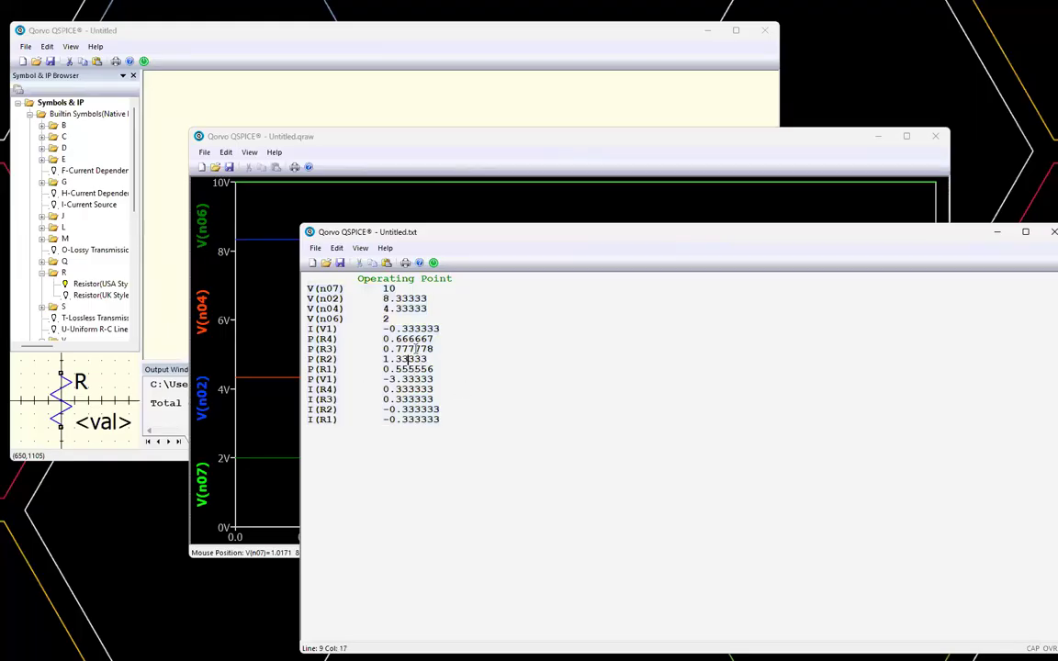
Raise the schematic and read probe voltages on N06 (2 V), N04 (4.33333 V) and N02 (8.33333 V)
left_click(300, 34)
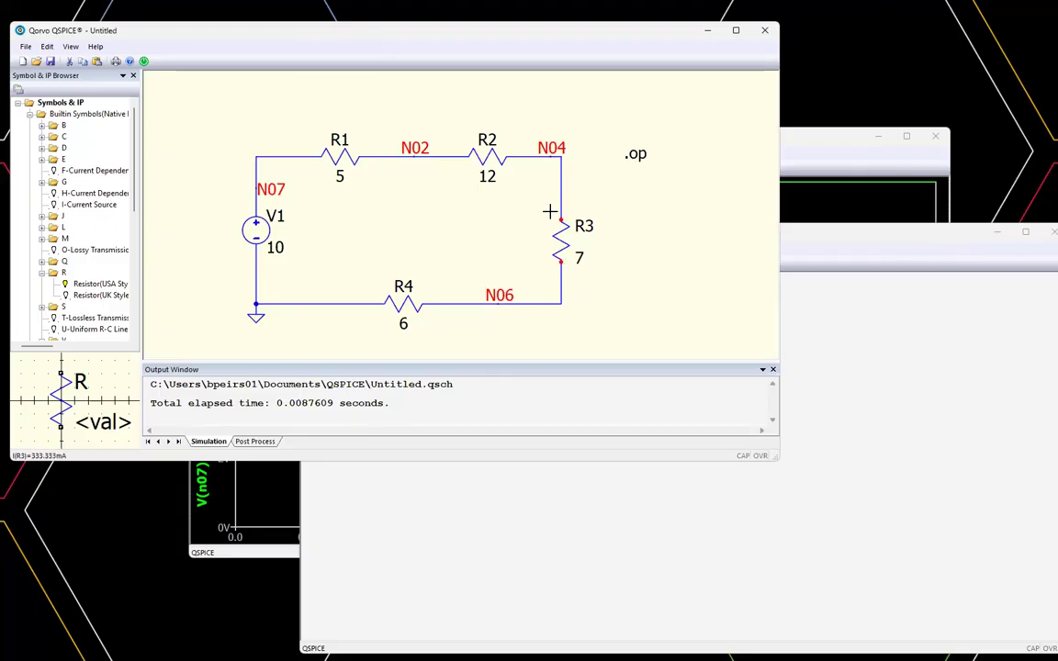
mouse_move(506, 310)
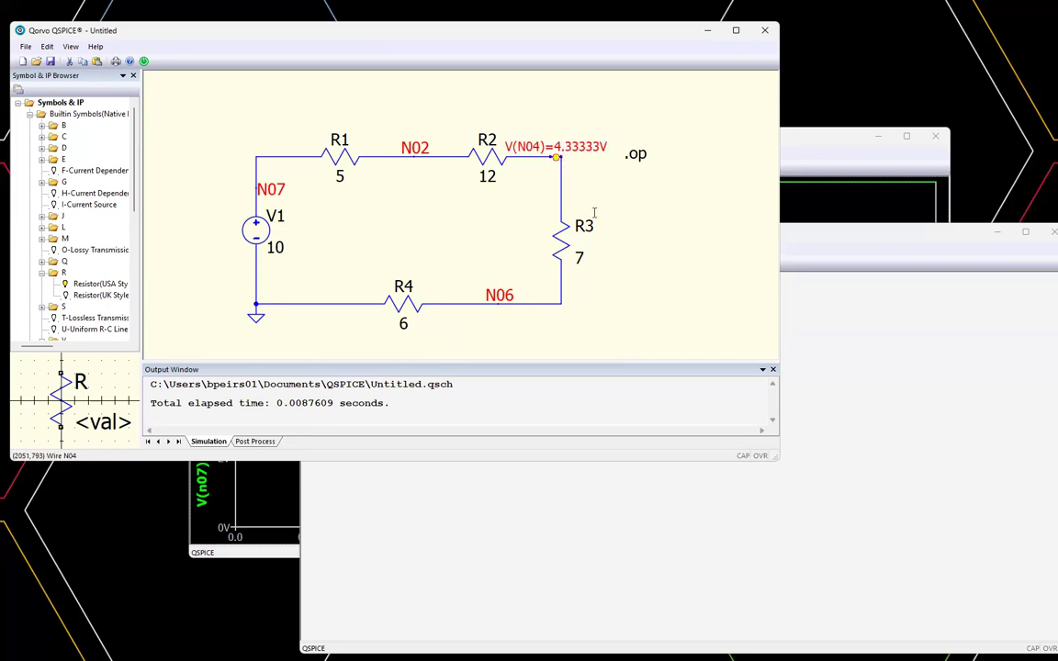
mouse_move(560, 168)
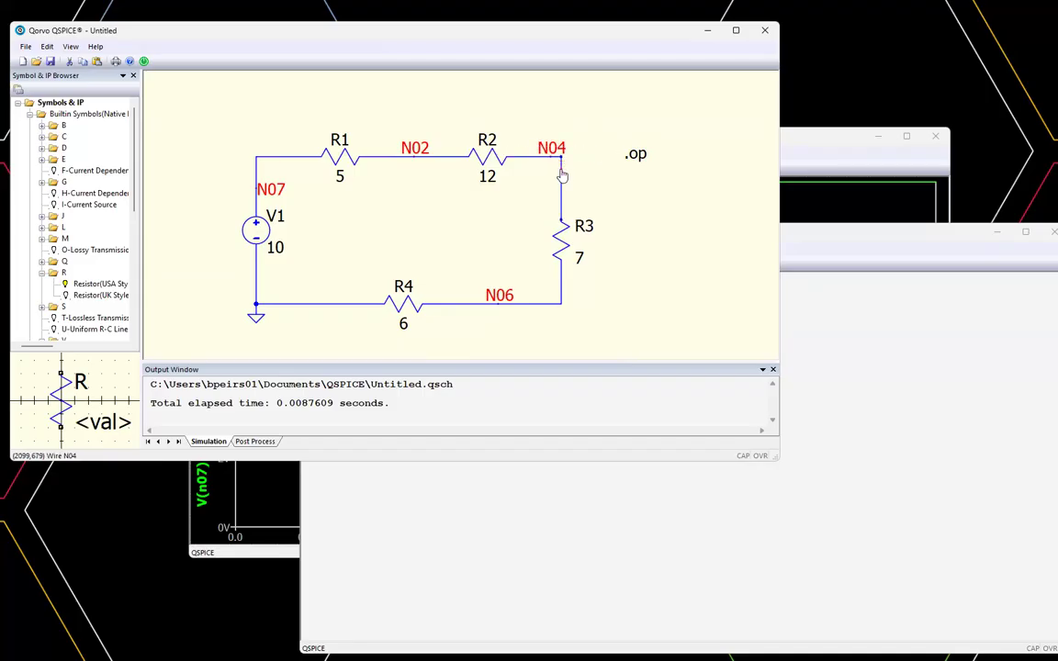
Read probe values on the node wires and the R1 current of -0.333333 A
mouse_move(292, 309)
mouse_move(564, 195)
mouse_move(434, 163)
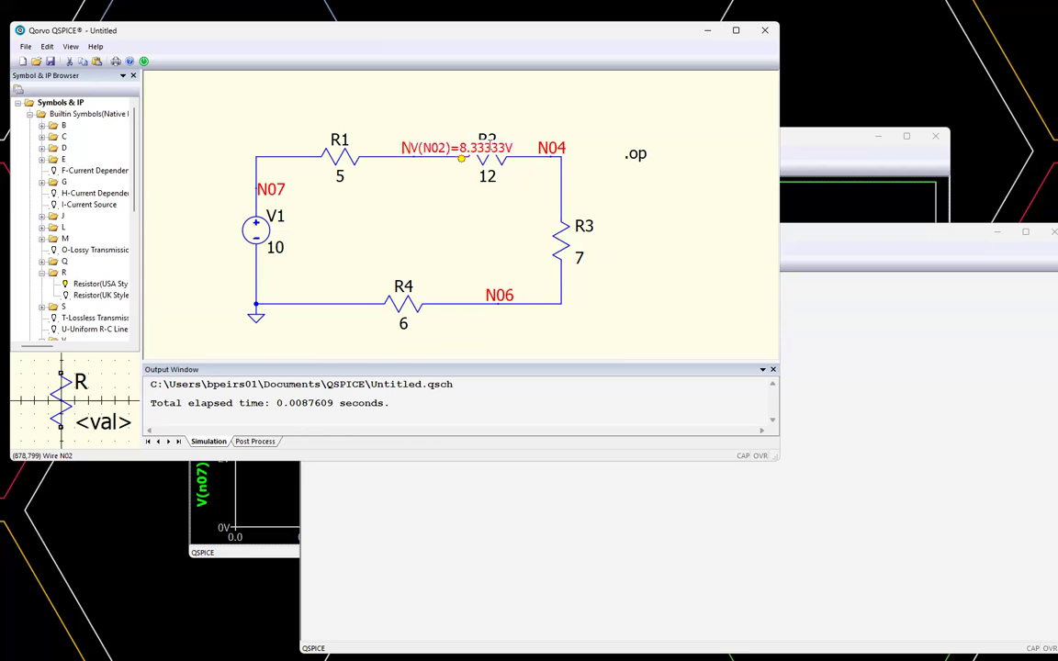
mouse_move(496, 170)
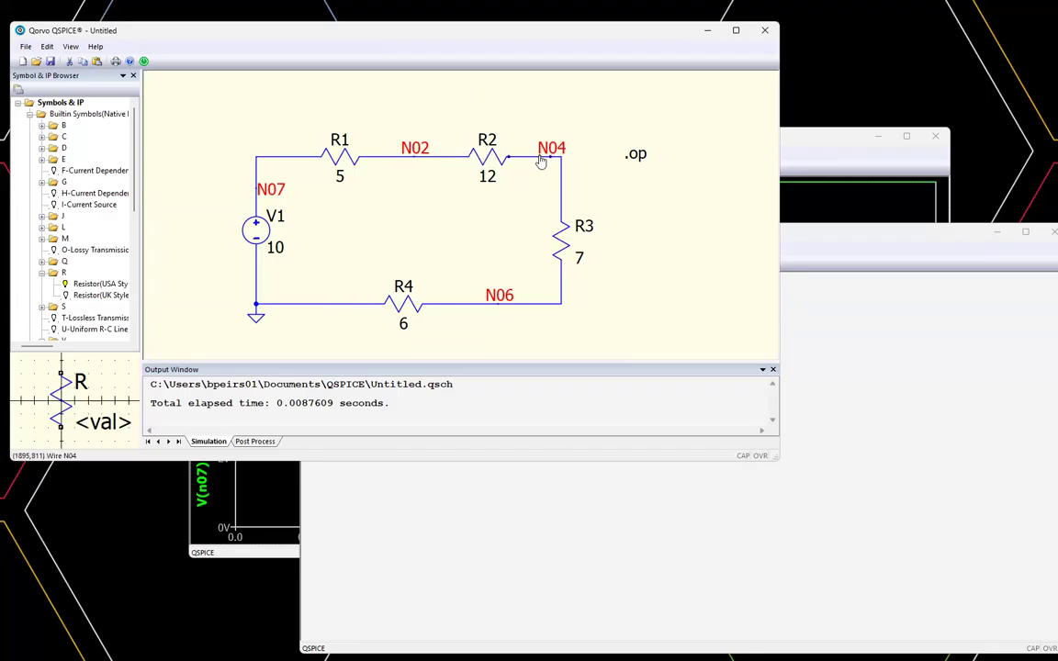
mouse_move(542, 310)
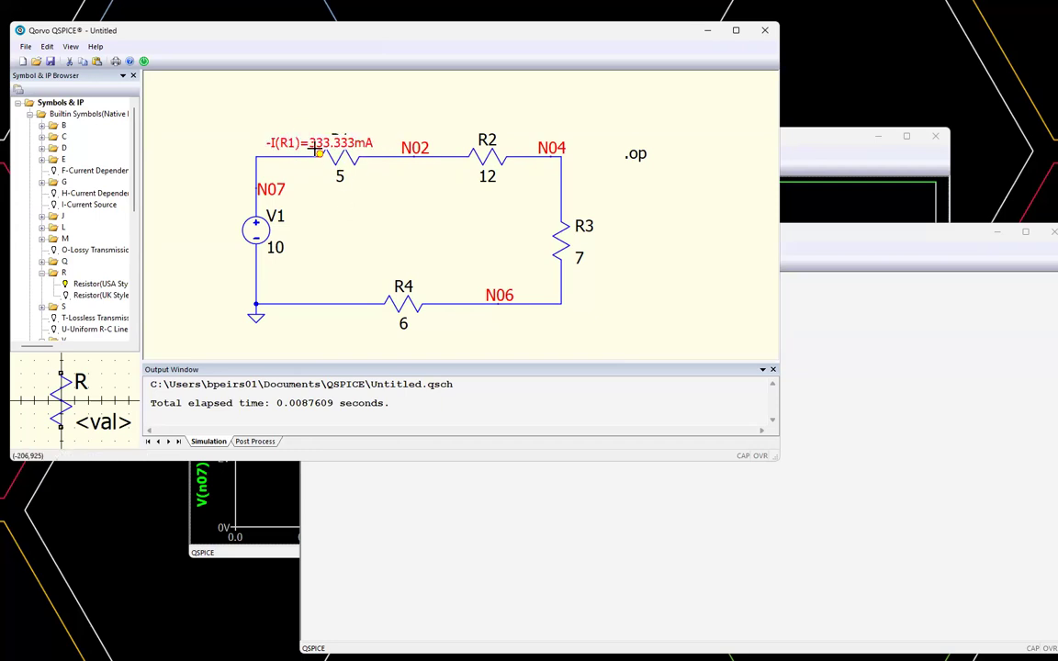
mouse_move(289, 162)
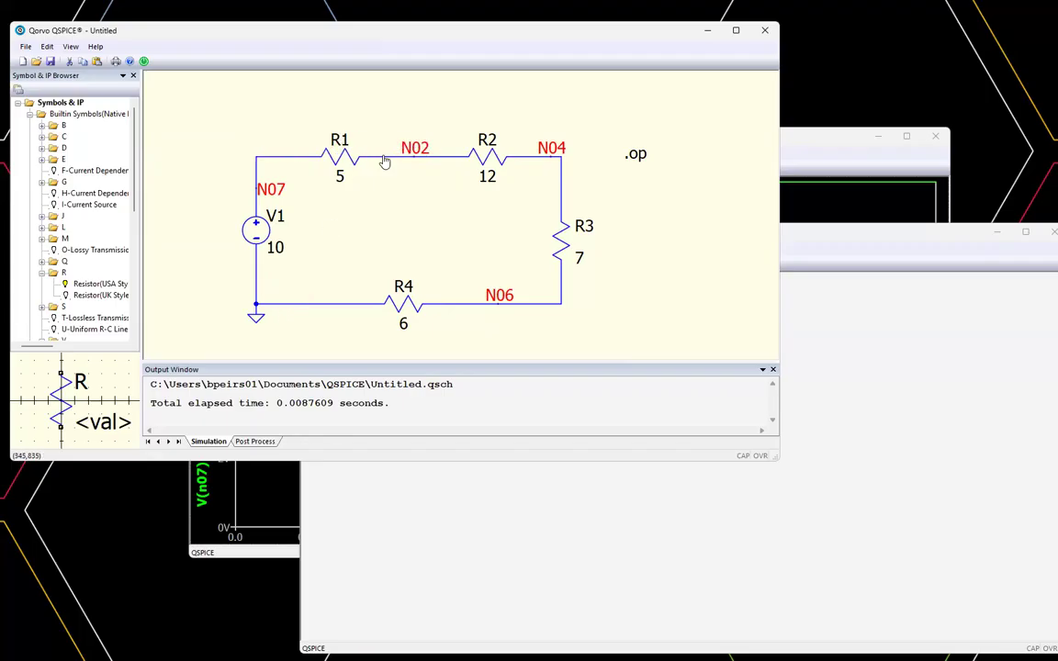
mouse_move(386, 159)
left_click(879, 237)
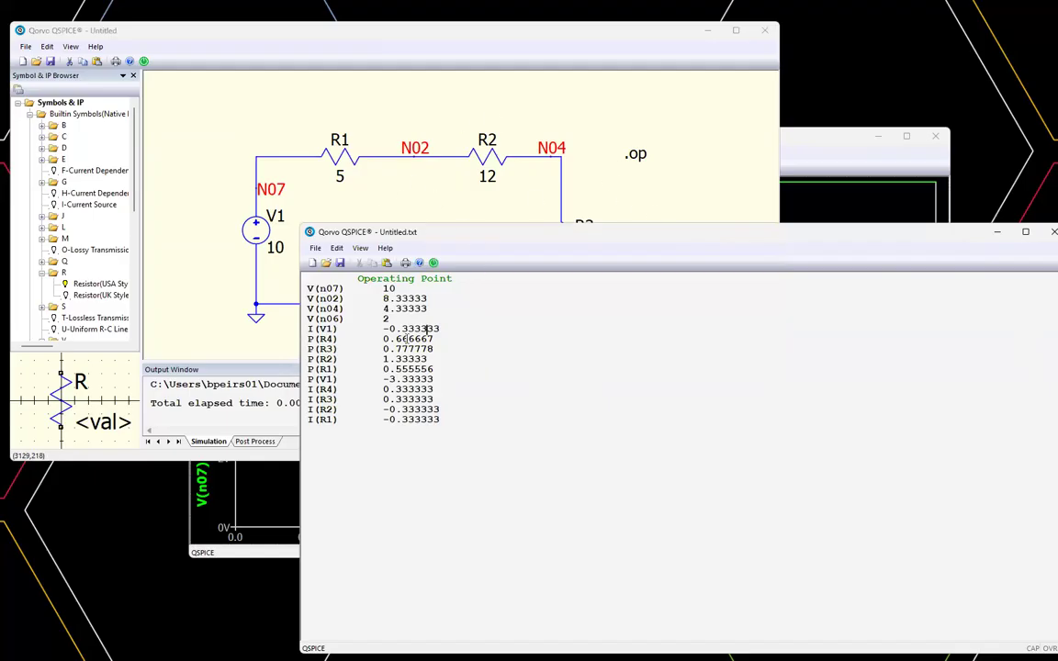
left_click(410, 297)
left_click_drag(386, 298, 432, 299)
left_click(434, 313)
left_click(464, 152)
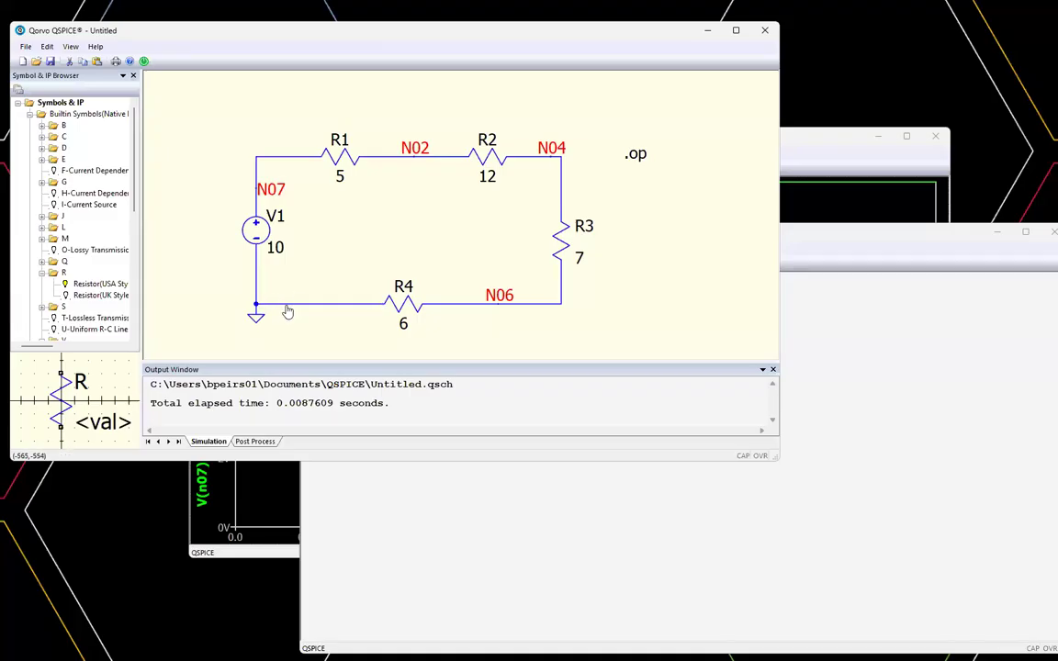
left_click(820, 240)
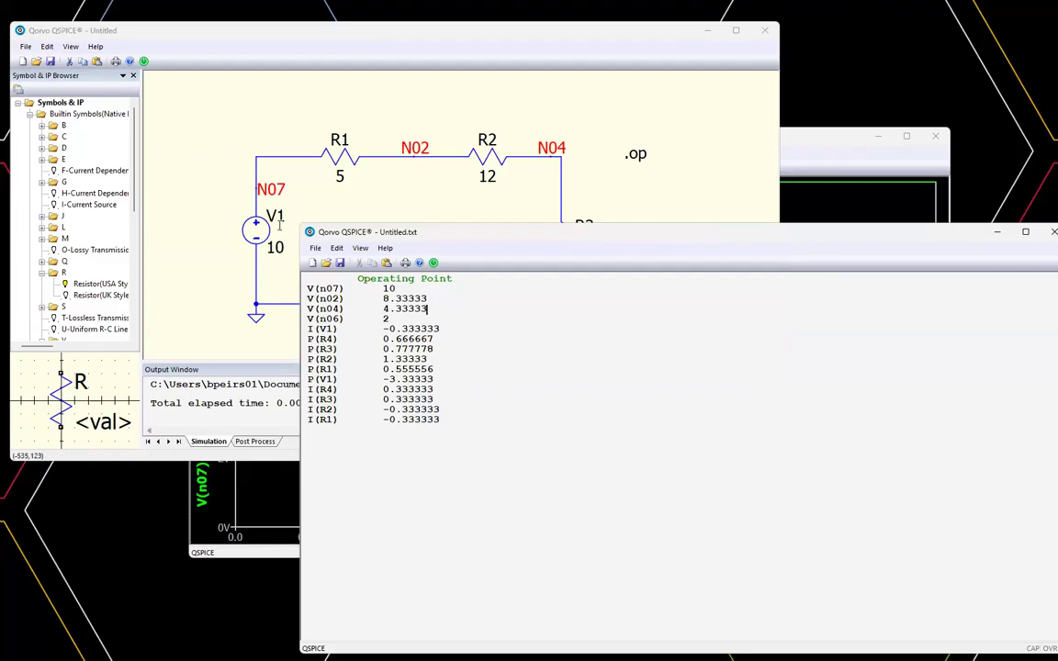
Preview a SIN voltage source in the Symbol & IP Browser, then select the .op directive
scroll(78, 197, "down", 3)
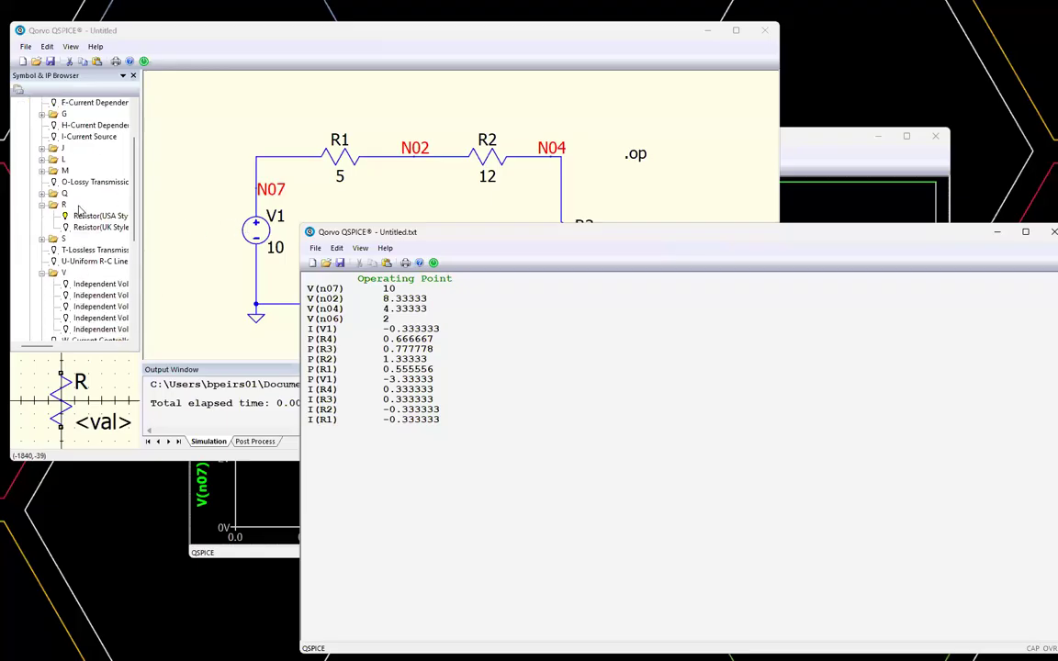
left_click(101, 273)
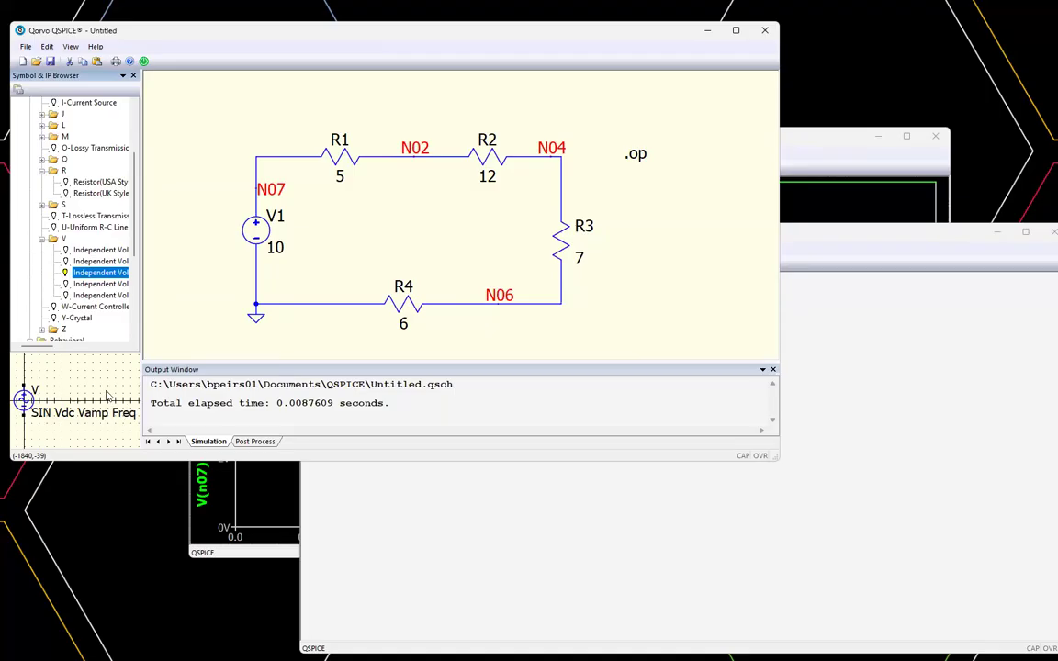
left_click(620, 160)
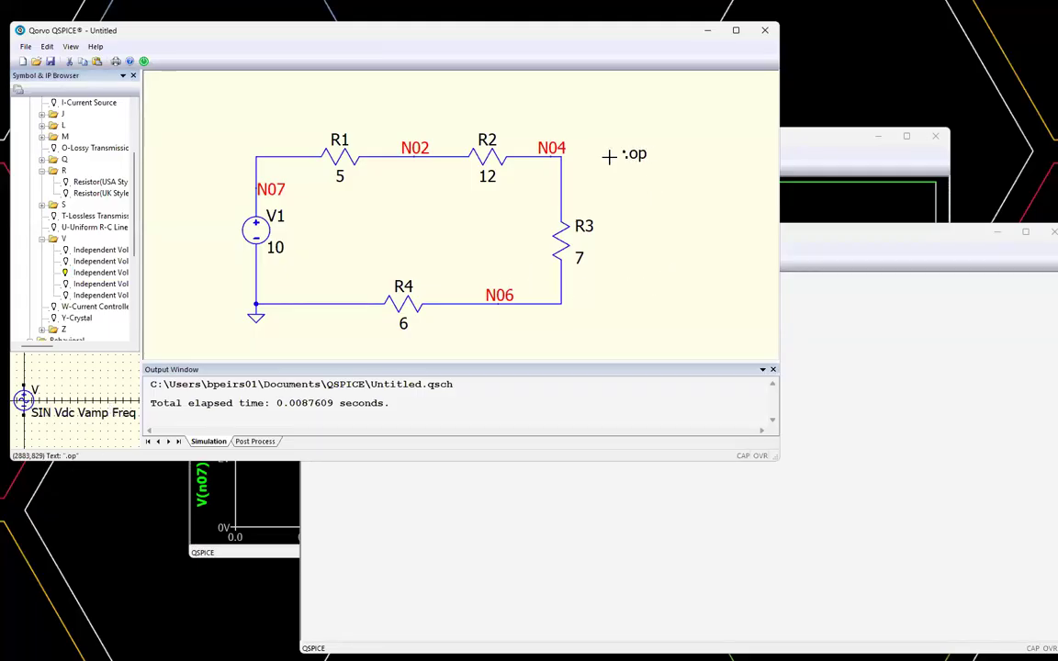